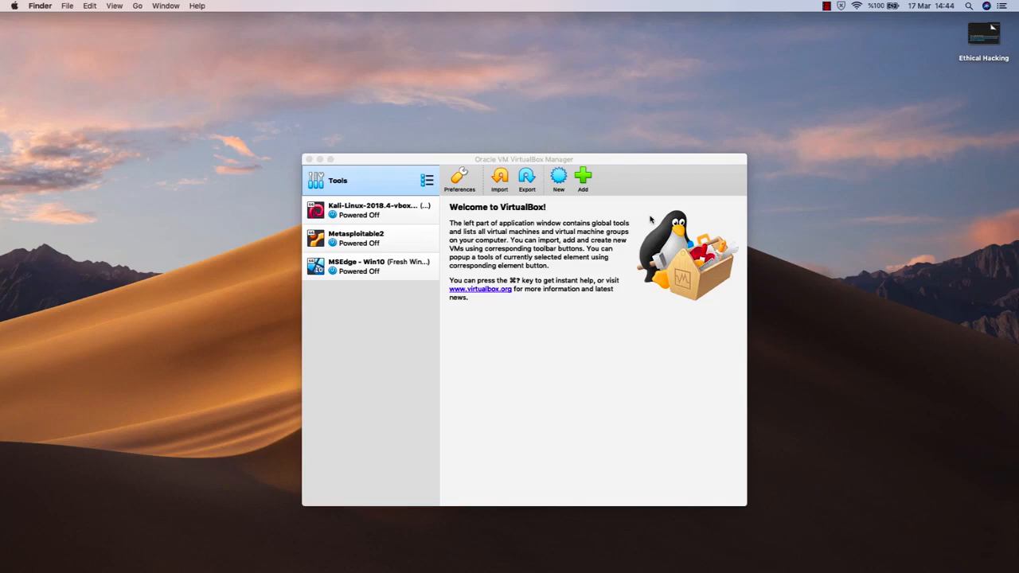
# - Look through the details of the Kali Linux, Metasploitable2 and MSEdge - Win10 virtual machines
pyautogui.click(611, 164)
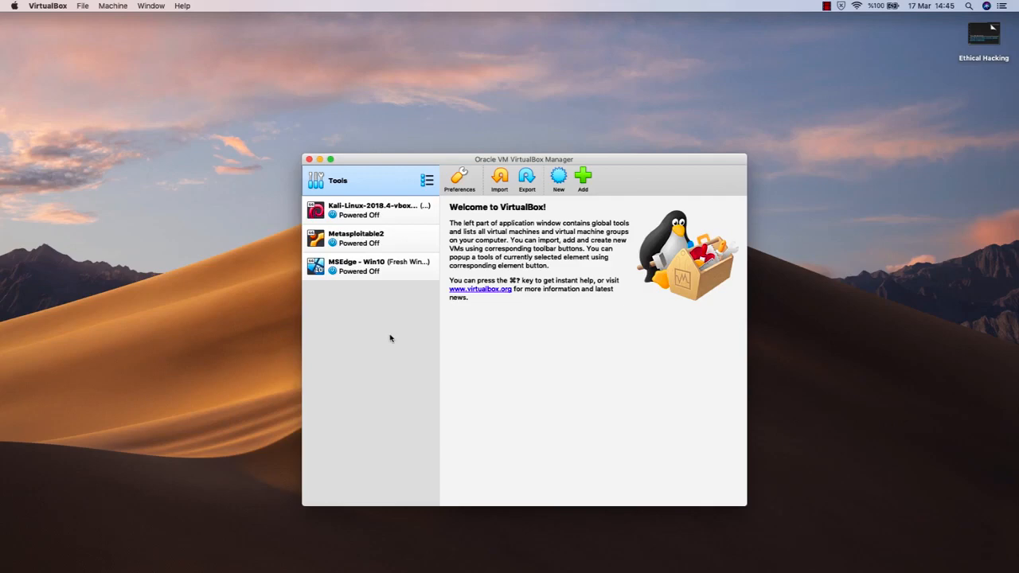
pyautogui.click(401, 209)
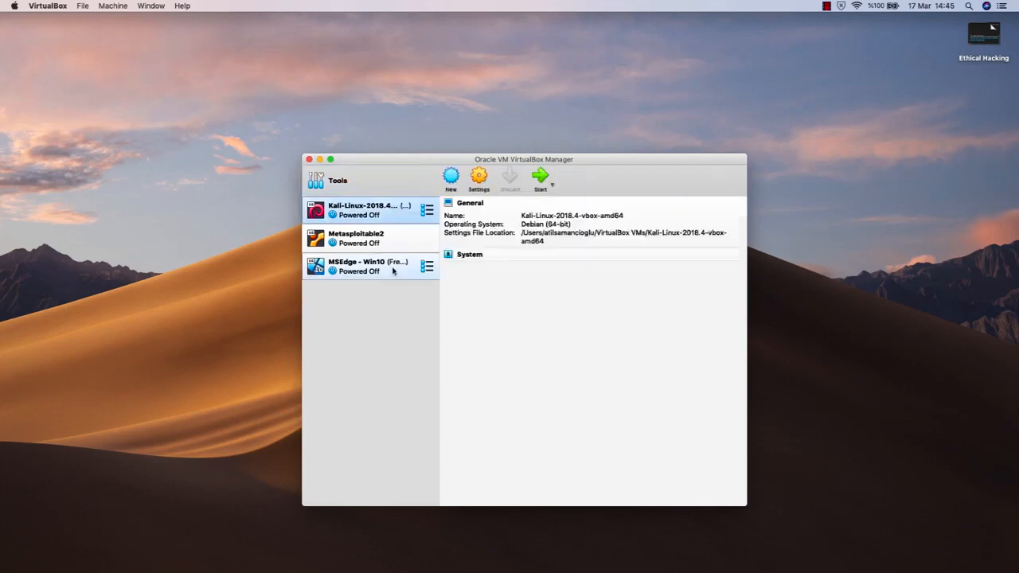
pyautogui.click(395, 237)
pyautogui.click(394, 268)
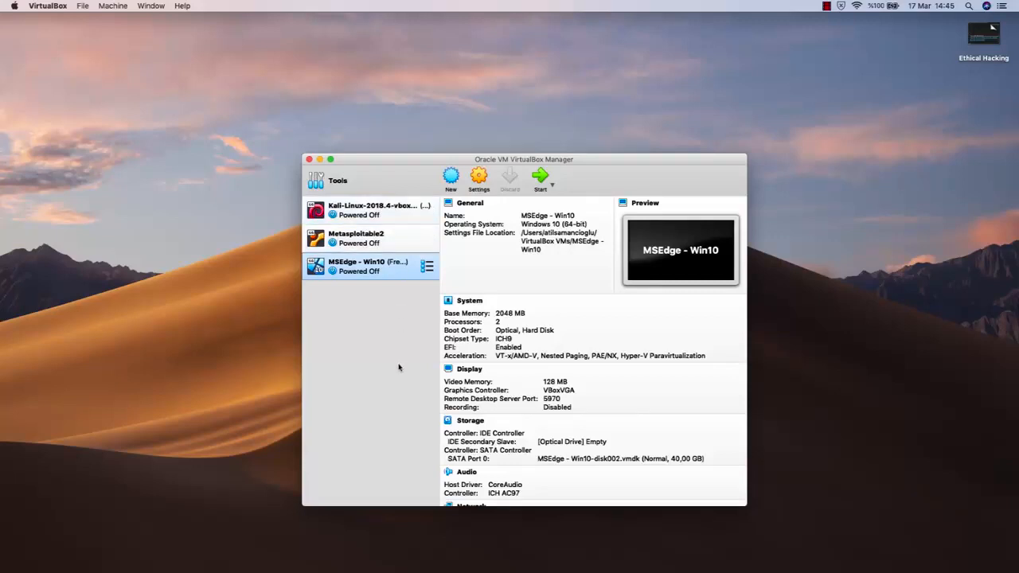
pyautogui.click(524, 150)
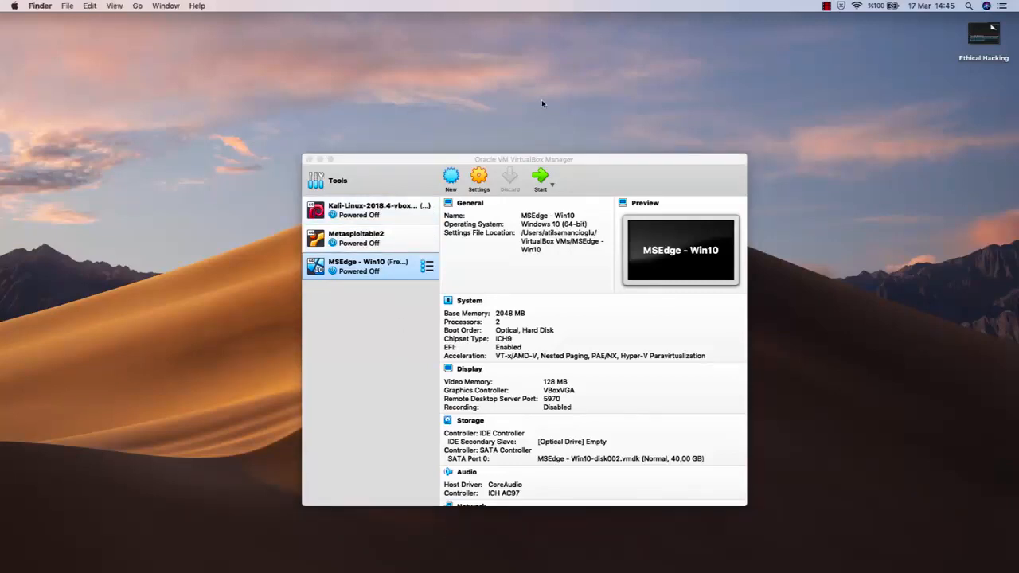
pyautogui.click(523, 160)
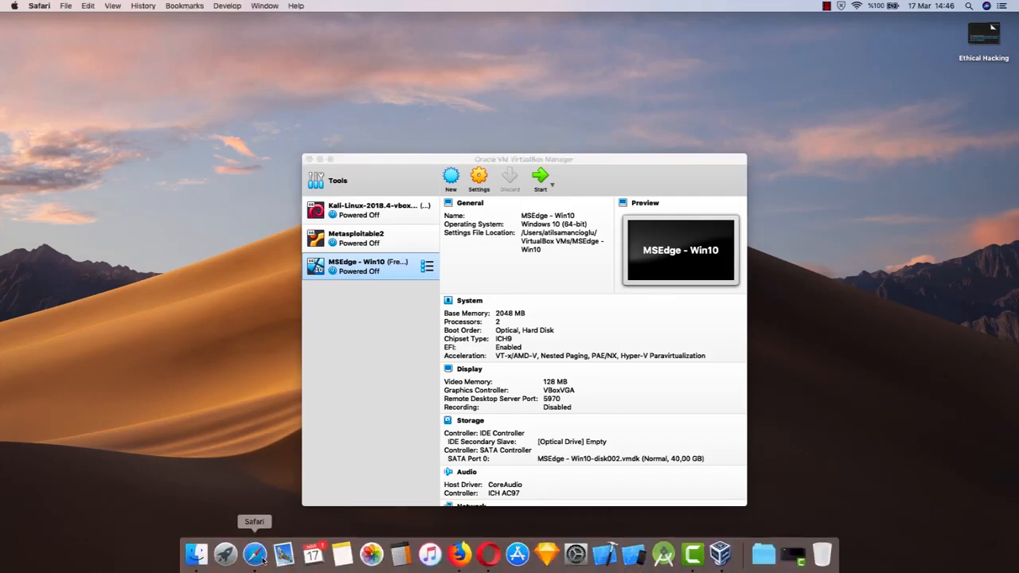
# - Switch to Safari and open google.com
pyautogui.click(263, 558)
pyautogui.write('google.com — Google')
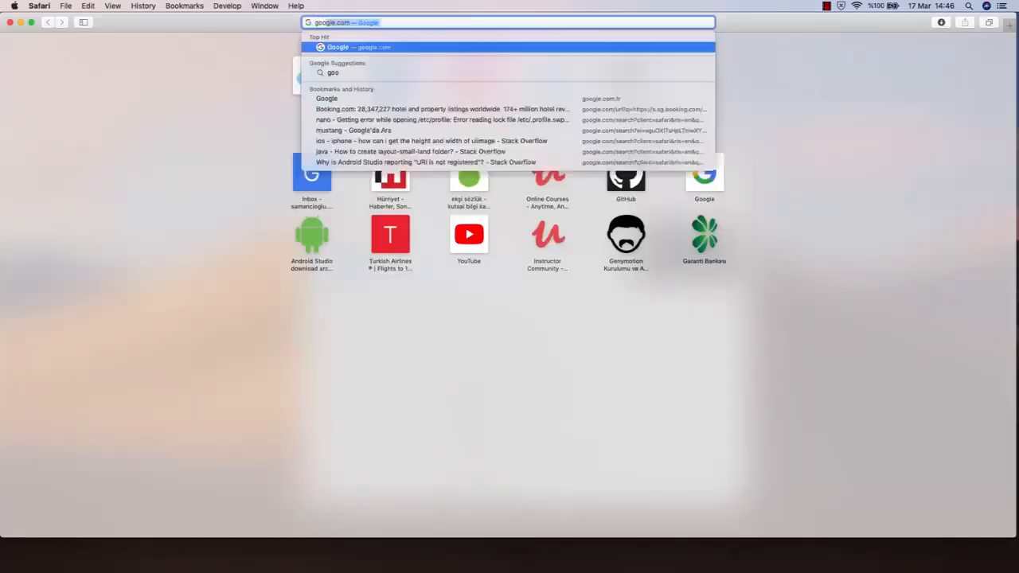
pyautogui.press('Return')
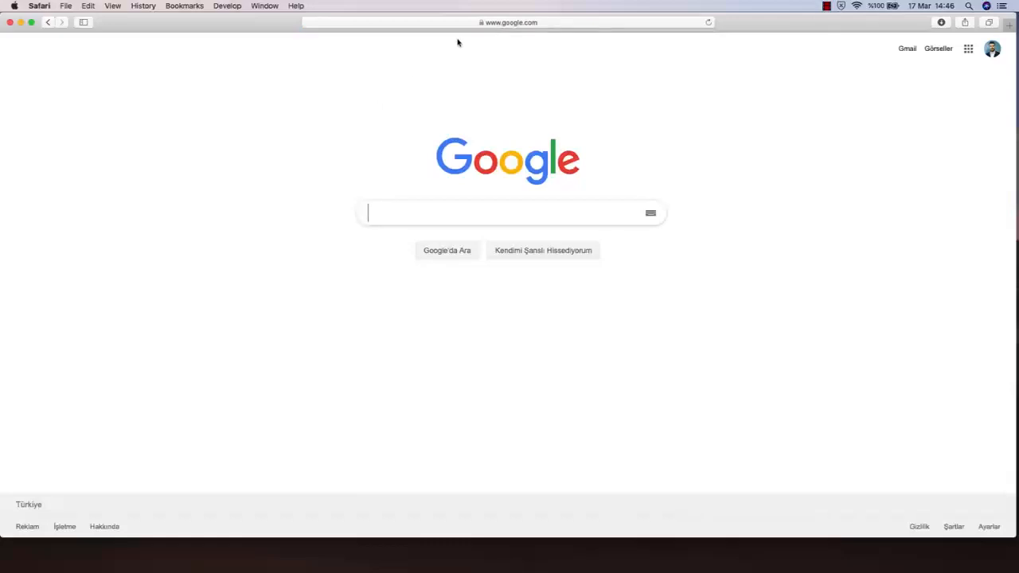
# - Search Google for "download kali linux virtualbox"
pyautogui.scroll(5, 458, 42)
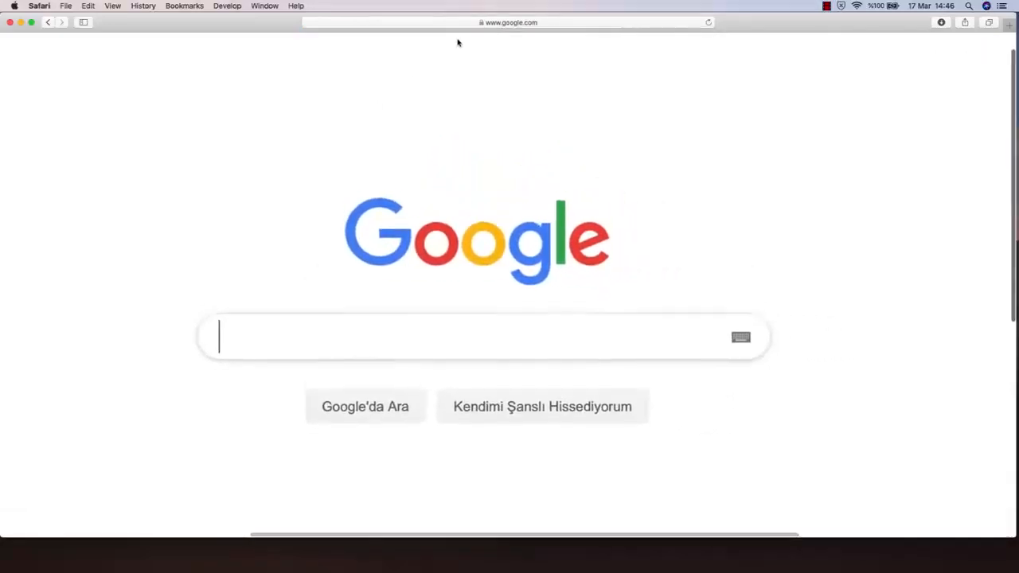
pyautogui.scroll(2, 458, 42)
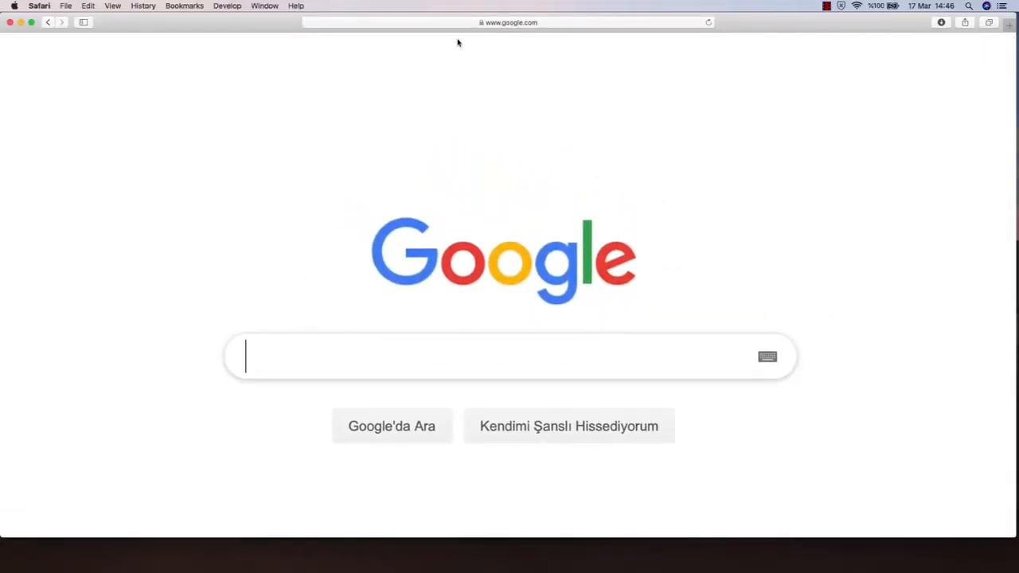
pyautogui.write('download kali linux virtualbox')
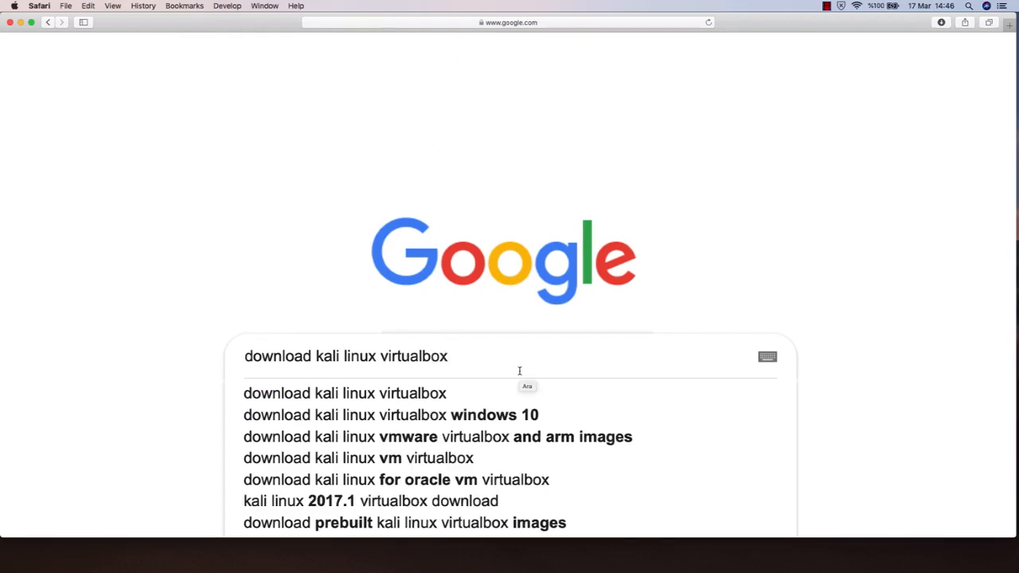
pyautogui.press('Return')
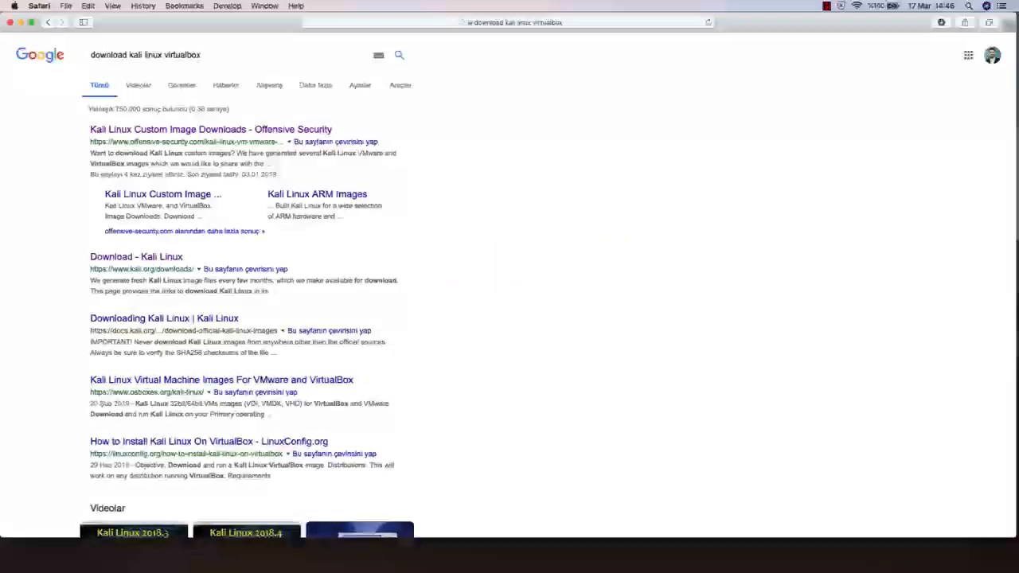
# - Open the search result "Kali Linux Custom Image Downloads - Offensive Security"
pyautogui.scroll(5, 465, 360)
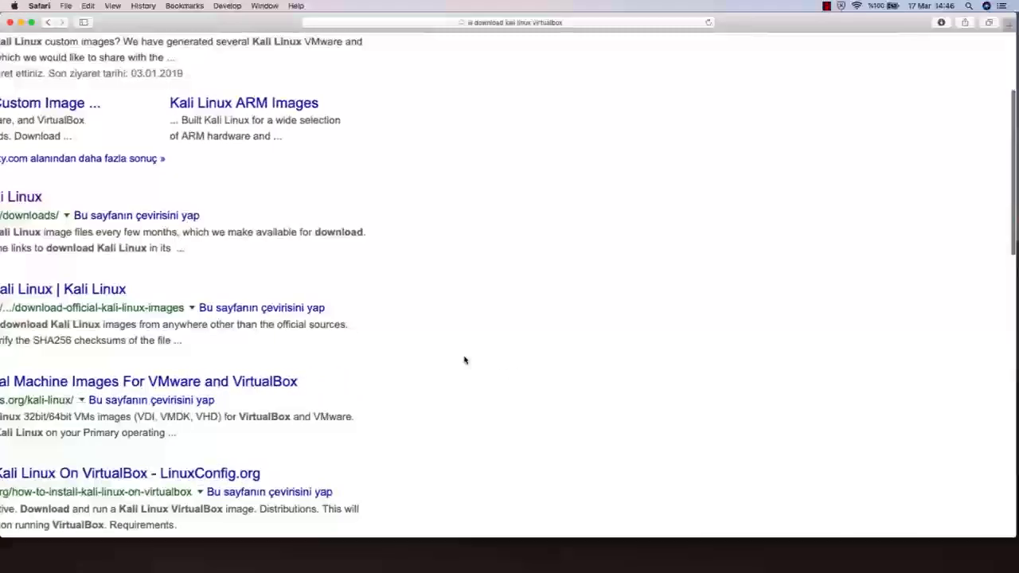
pyautogui.scroll(-5, 465, 361)
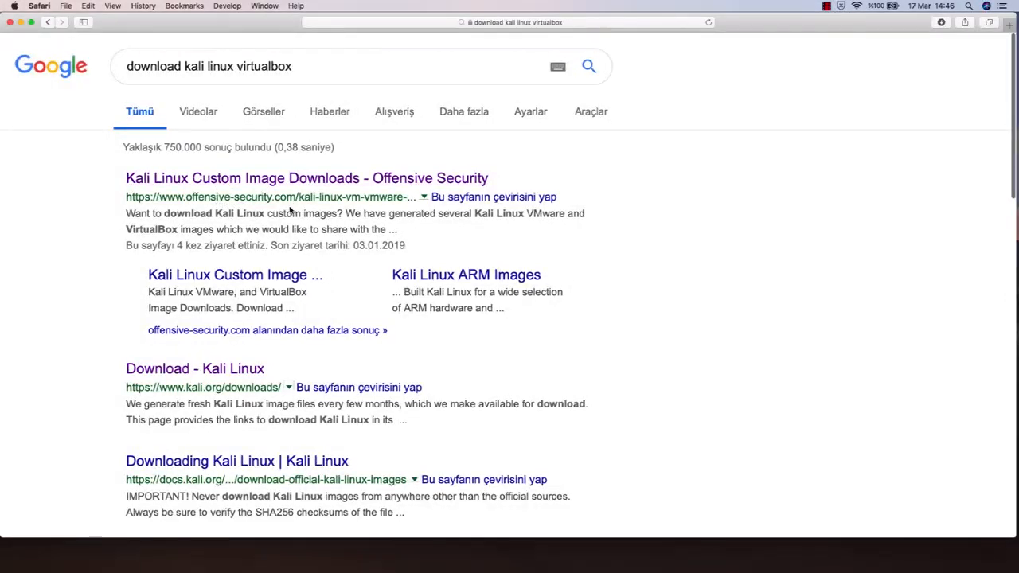
pyautogui.click(337, 183)
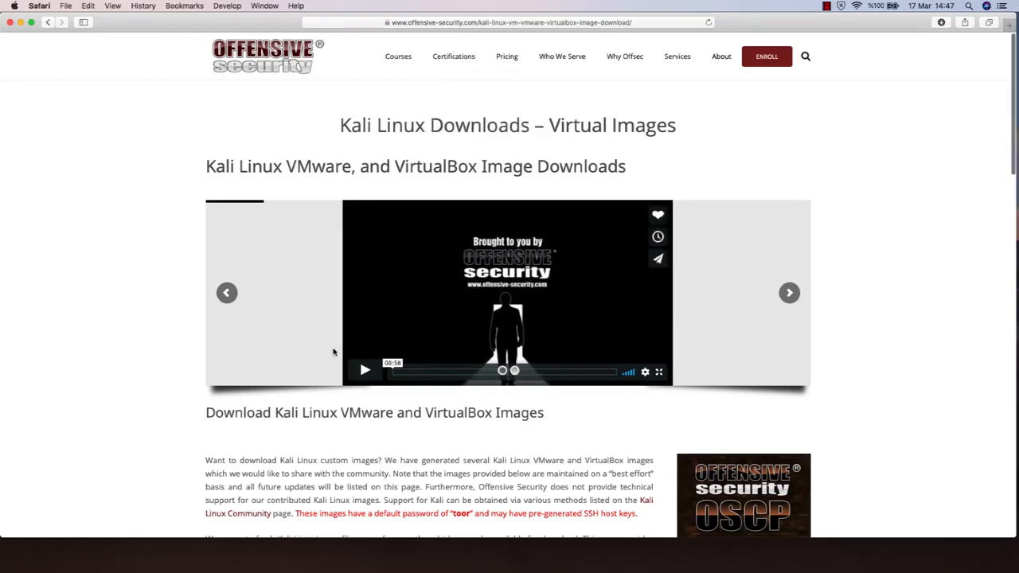
# - Display the list of Kali Linux VirtualBox images on the Offensive Security download page
pyautogui.scroll(-6, 333, 352)
pyautogui.scroll(-4, 333, 351)
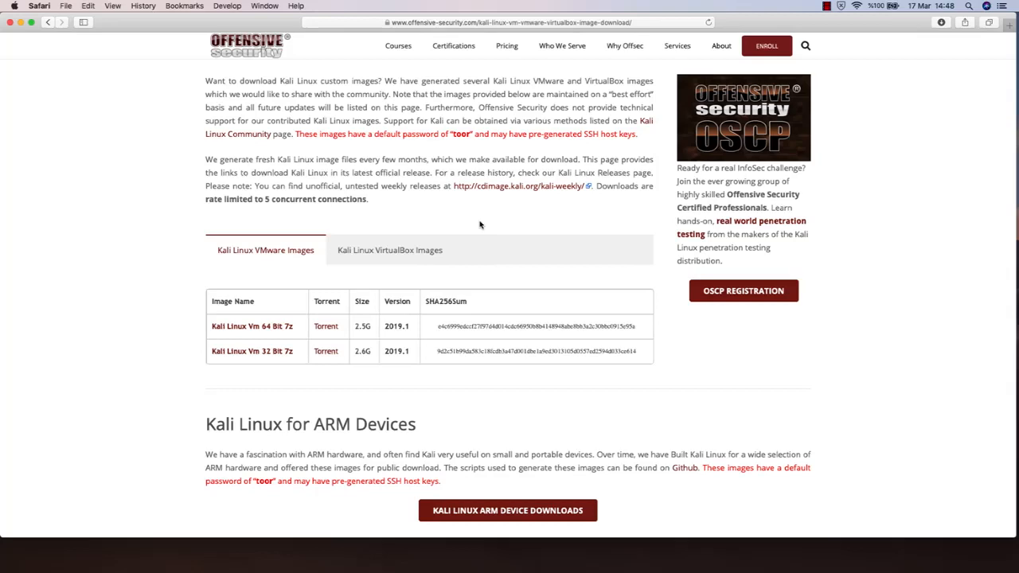
pyautogui.click(391, 250)
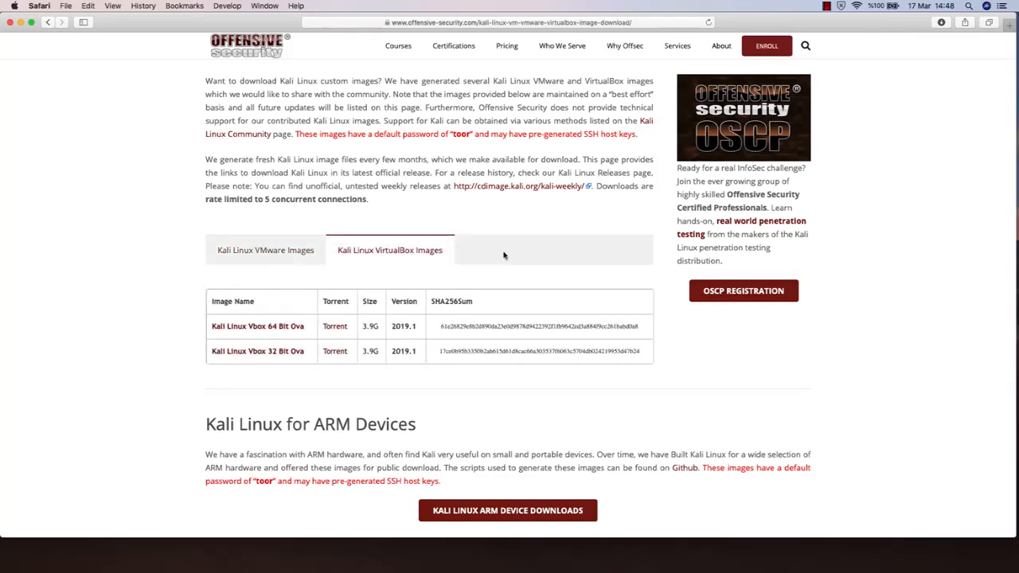
pyautogui.scroll(2, 520, 251)
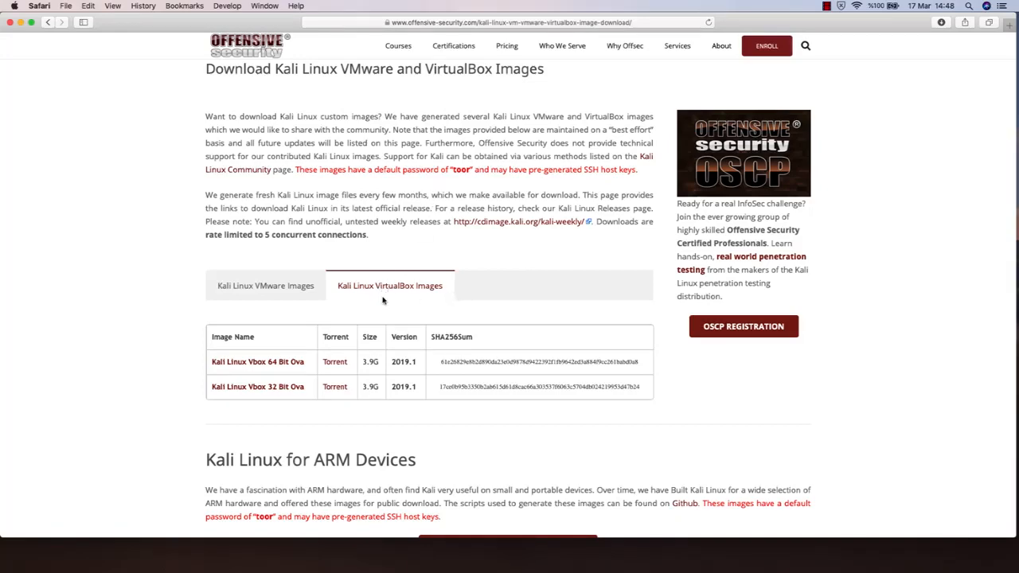
pyautogui.scroll(-3, 382, 301)
pyautogui.scroll(-1, 383, 300)
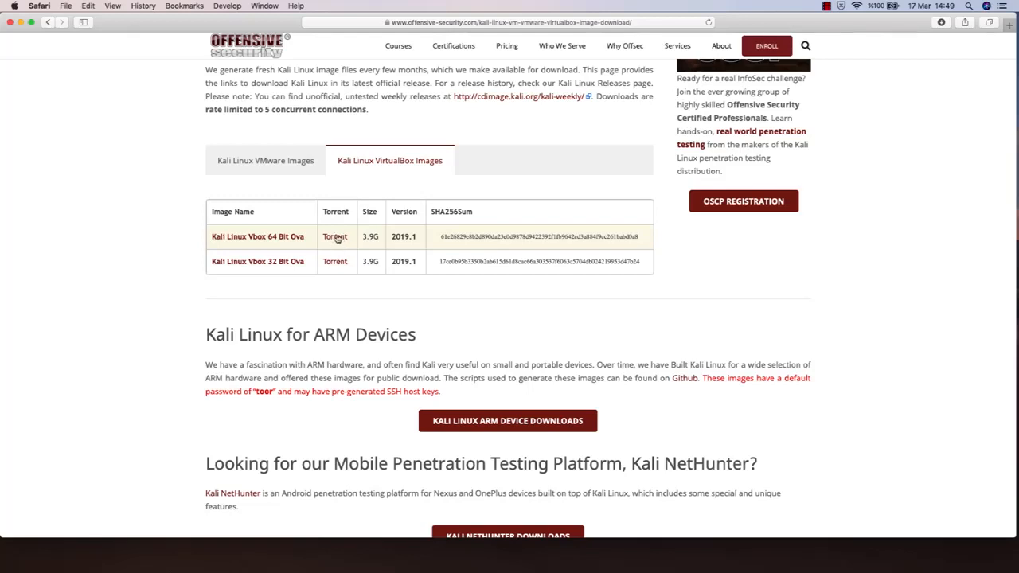
# - Start downloading the Kali Linux Vbox 64 Bit Ova image and stop the running download
pyautogui.click(271, 238)
pyautogui.click(941, 23)
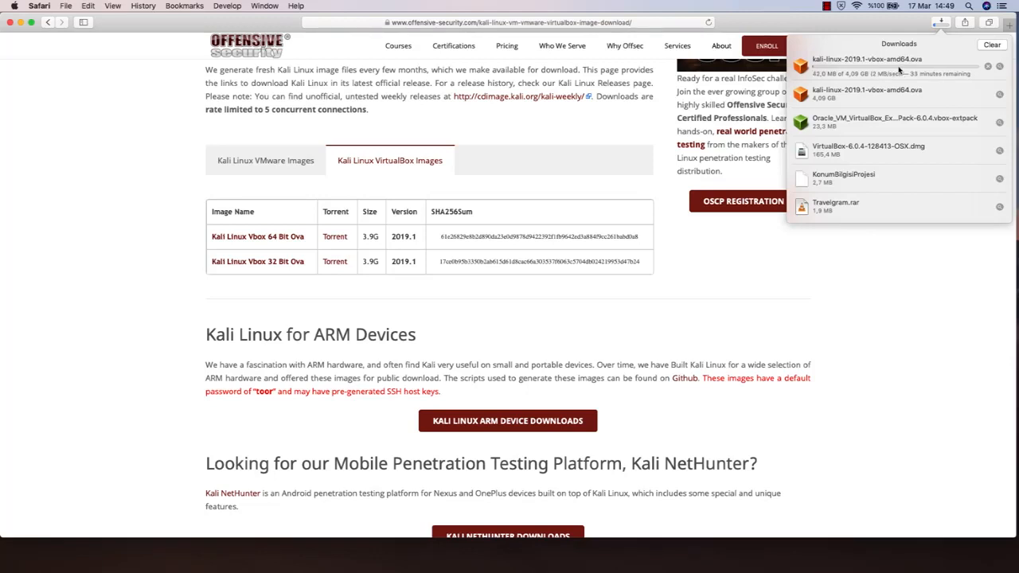
pyautogui.click(987, 67)
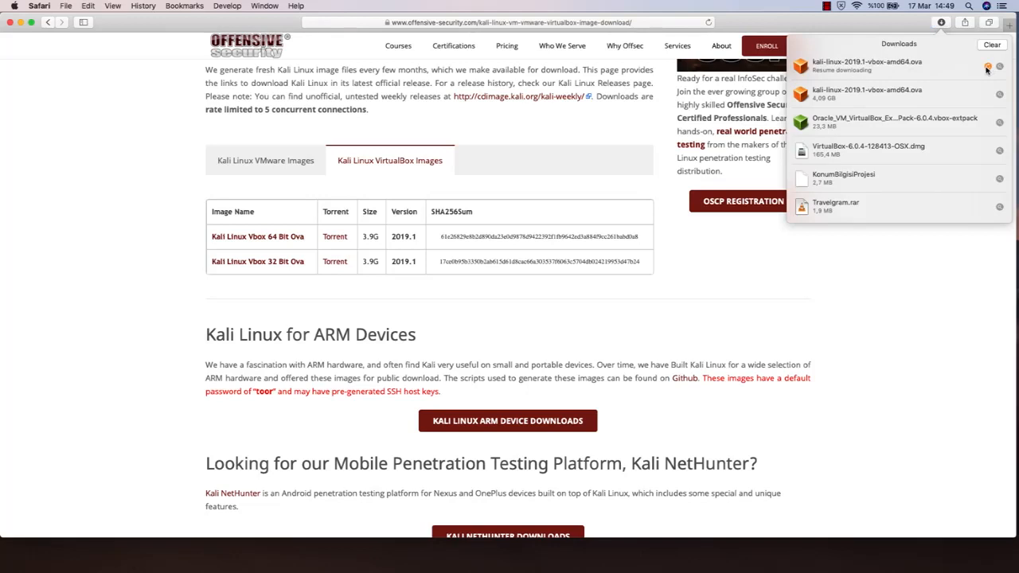
pyautogui.click(787, 120)
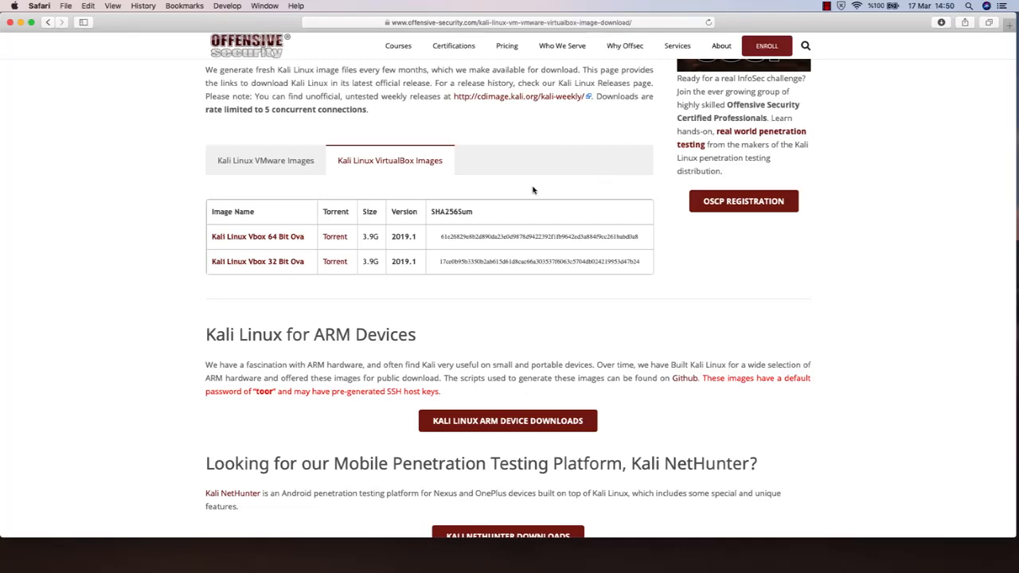
# - Close the browser window with the download page and return to VirtualBox Manager
pyautogui.scroll(1, 534, 189)
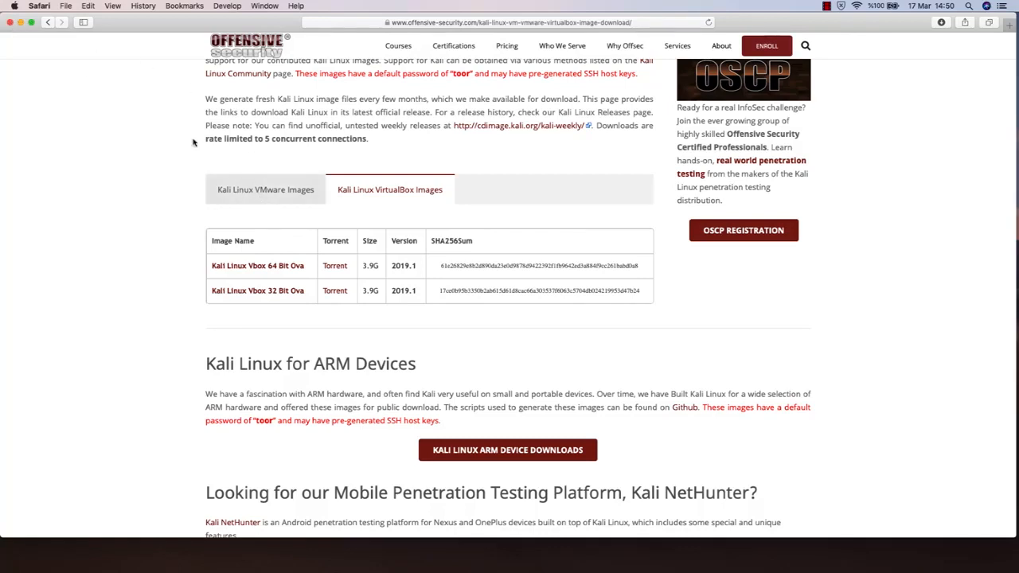
pyautogui.click(9, 22)
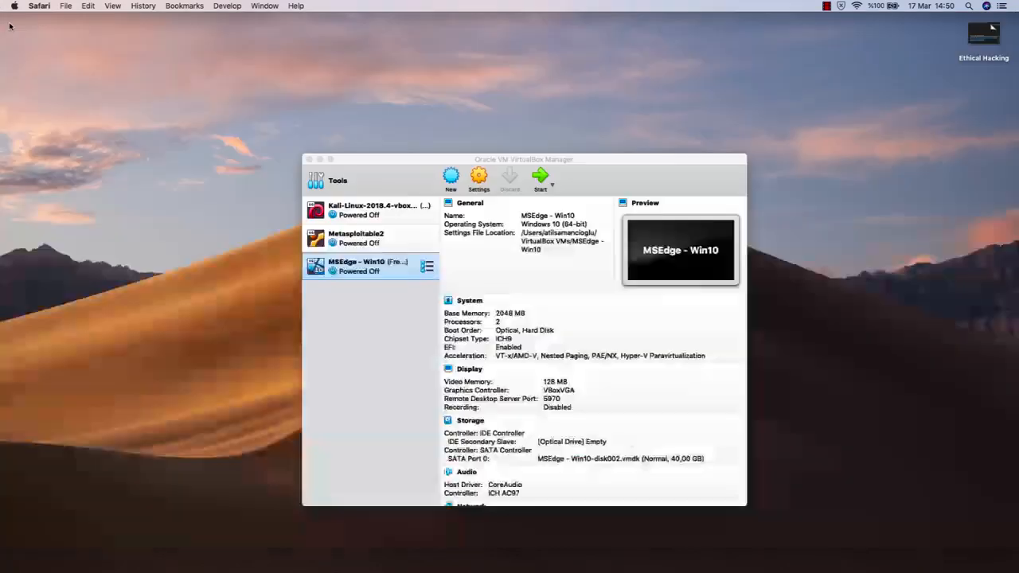
pyautogui.click(395, 167)
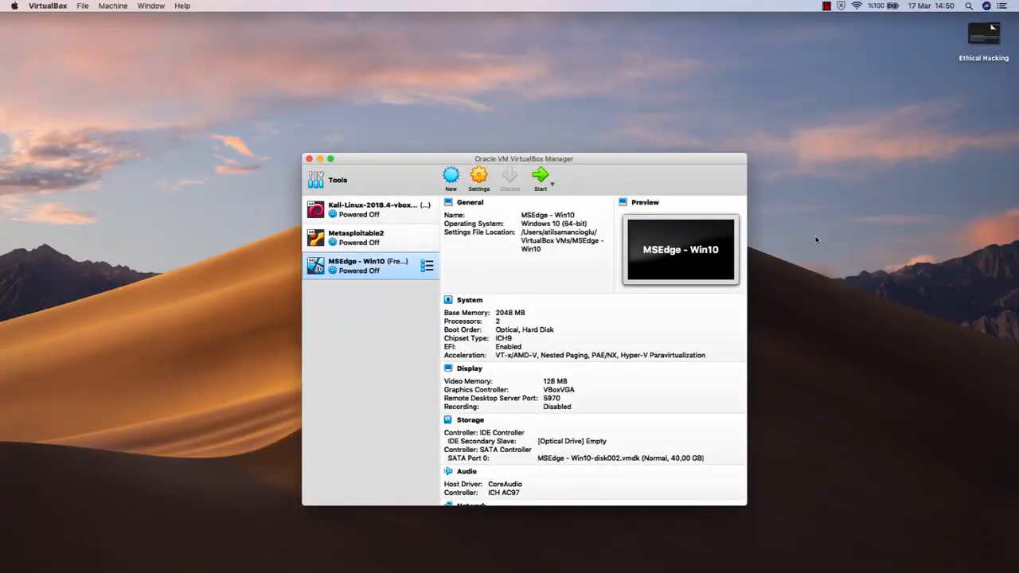
# - Open the Downloads folder in Finder and move the partial kali-linux-2019.1-vbox-amd64.ova.download file to the Trash
pyautogui.moveTo(642, 570)
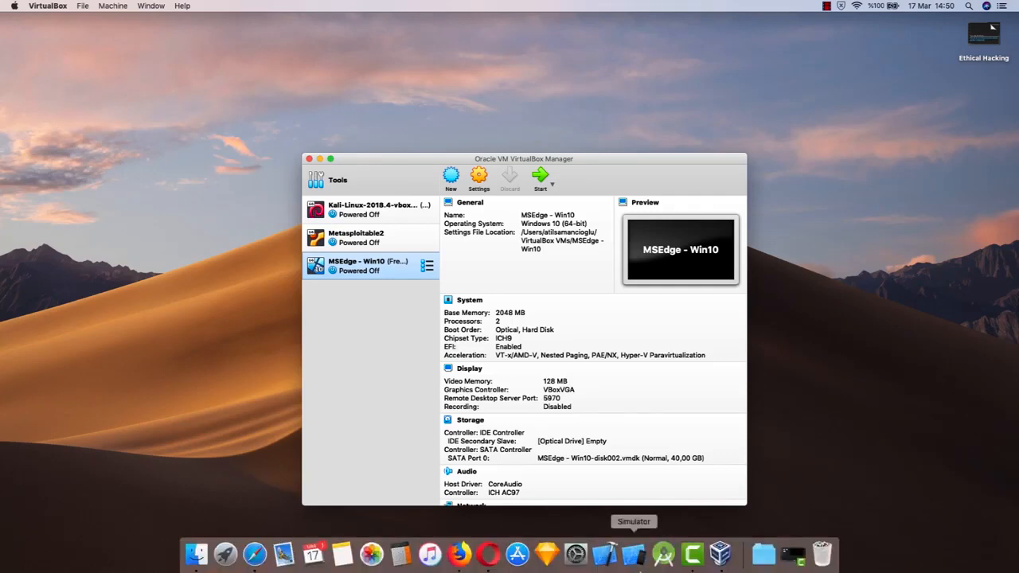
pyautogui.click(763, 553)
pyautogui.click(783, 310)
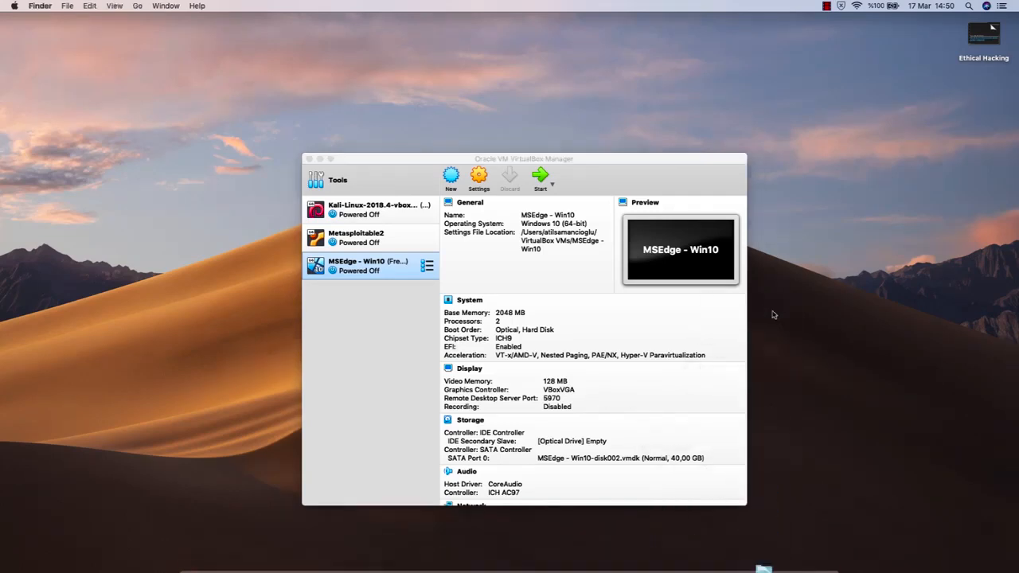
pyautogui.click(420, 251)
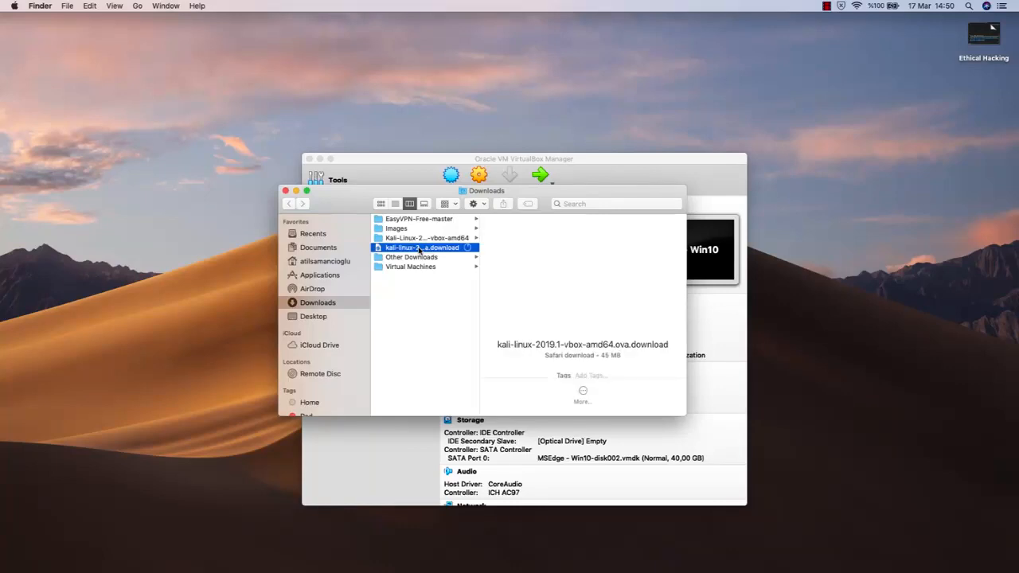
pyautogui.rightClick(430, 250)
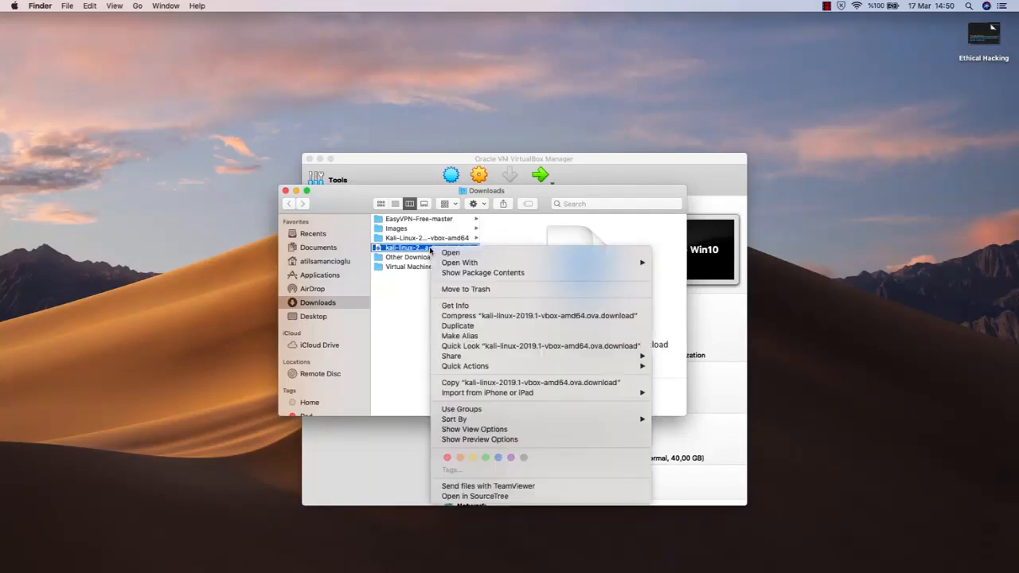
pyautogui.click(468, 290)
# - View the contents of the Virtual Machines folder, then close the Finder window and return to VirtualBox Manager
pyautogui.click(468, 256)
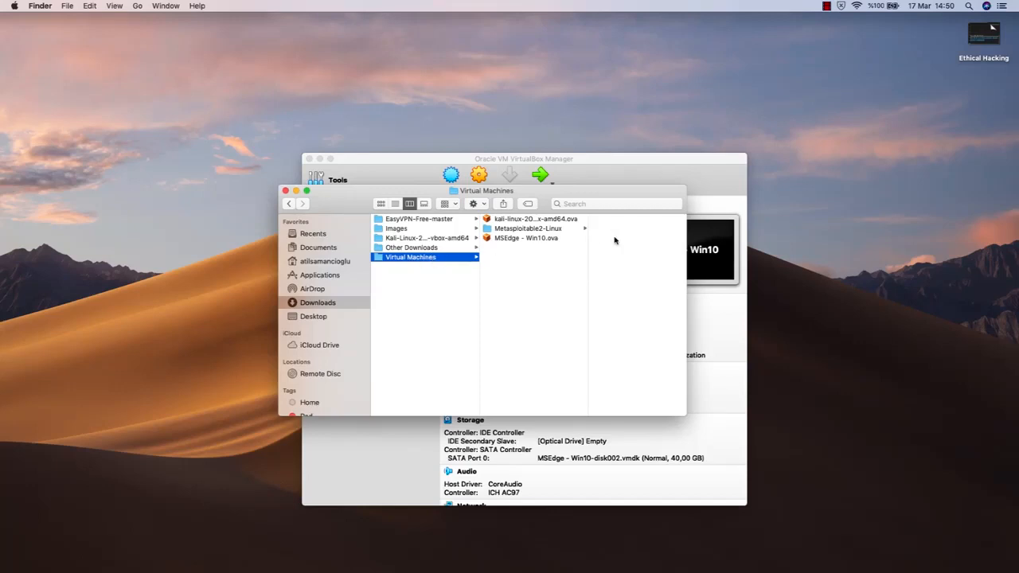
pyautogui.moveTo(482, 192); pyautogui.dragTo(580, 262)
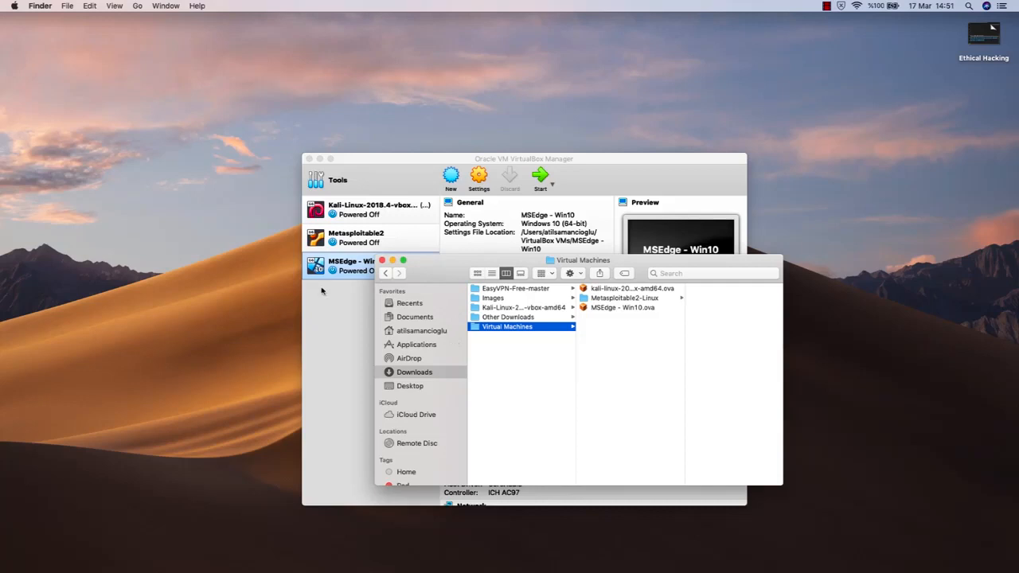
pyautogui.click(380, 264)
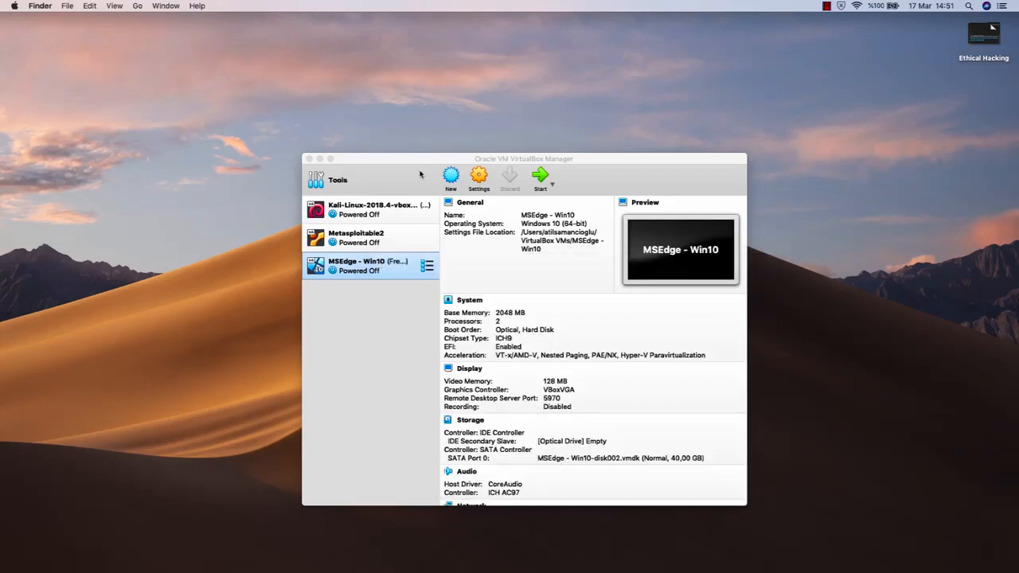
pyautogui.click(467, 160)
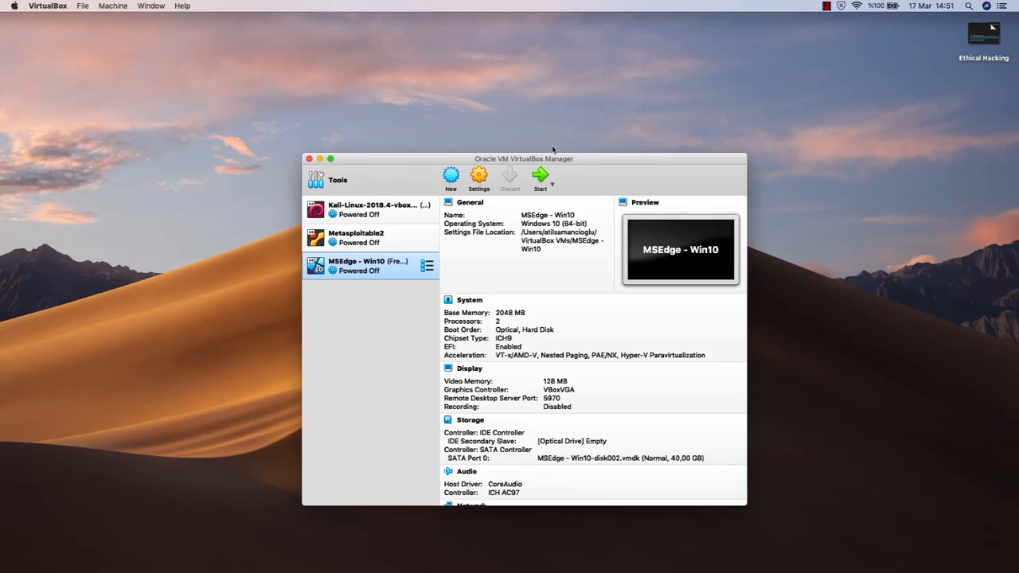
pyautogui.click(788, 557)
pyautogui.click(780, 346)
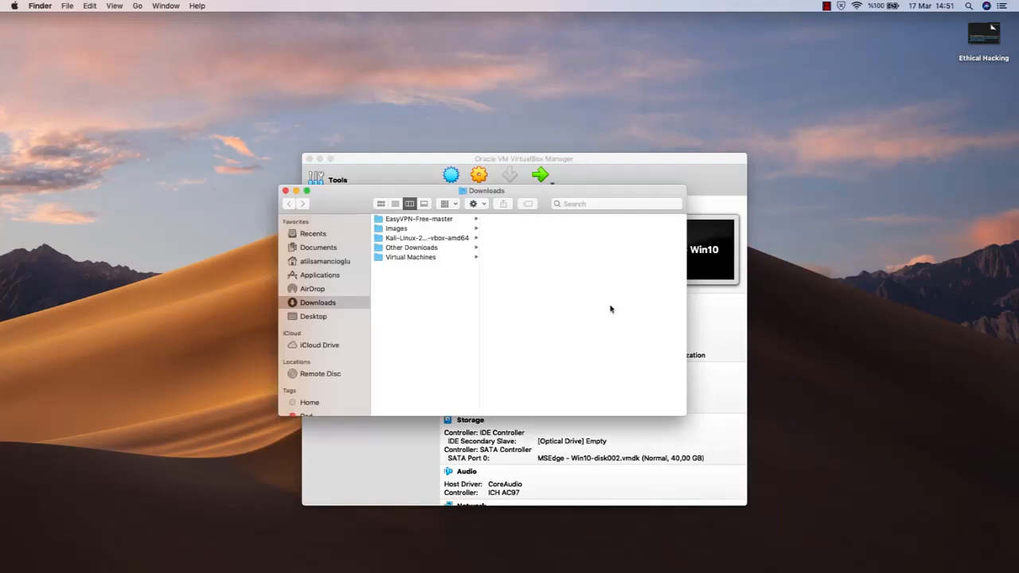
pyautogui.click(422, 257)
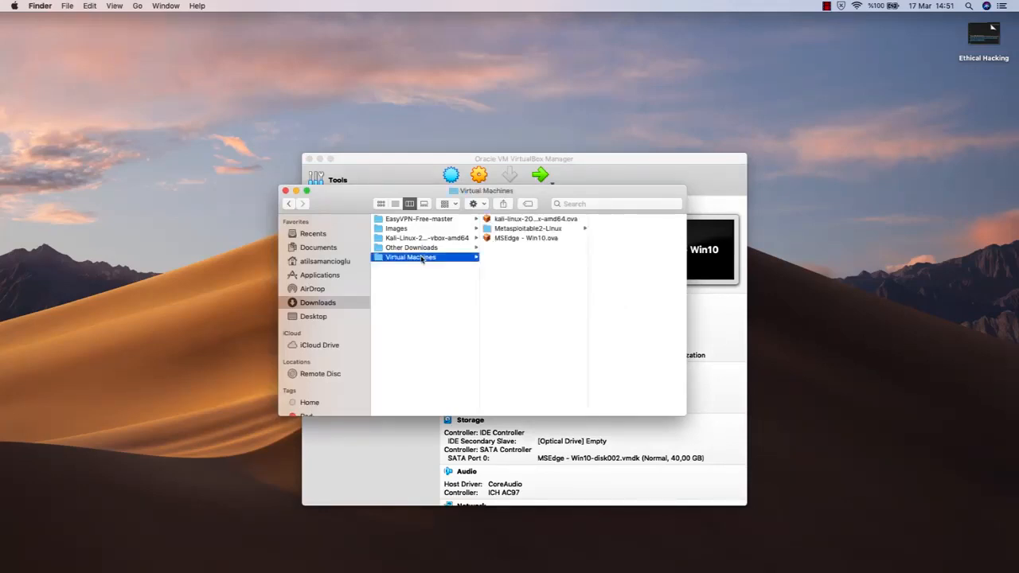
pyautogui.click(530, 220)
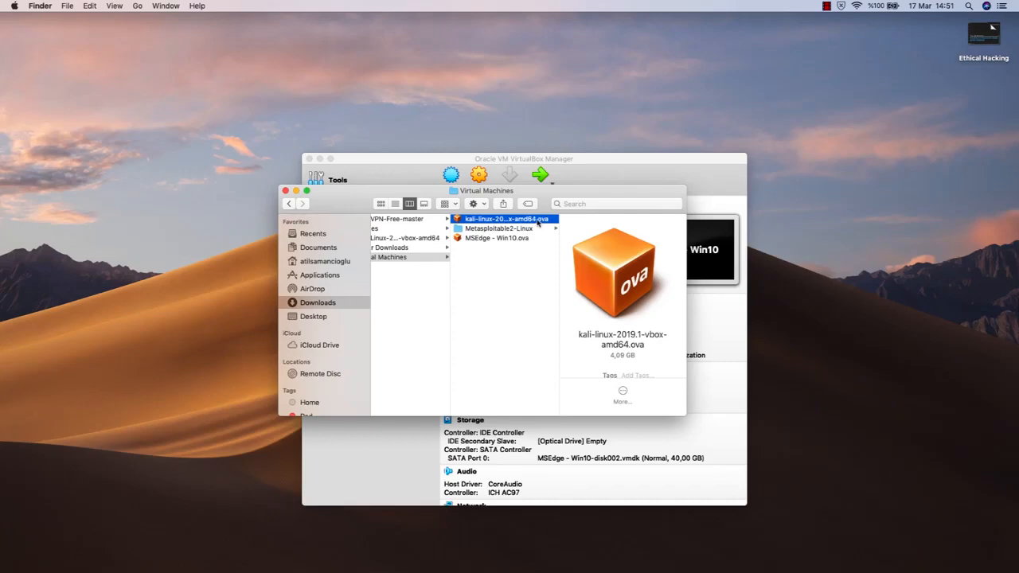
pyautogui.doubleClick(538, 224)
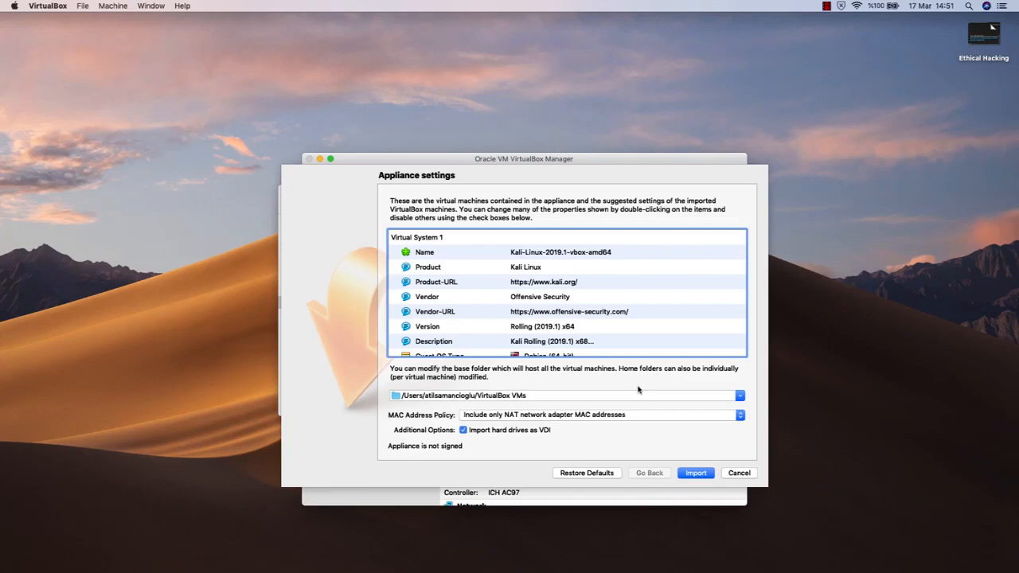
pyautogui.click(740, 474)
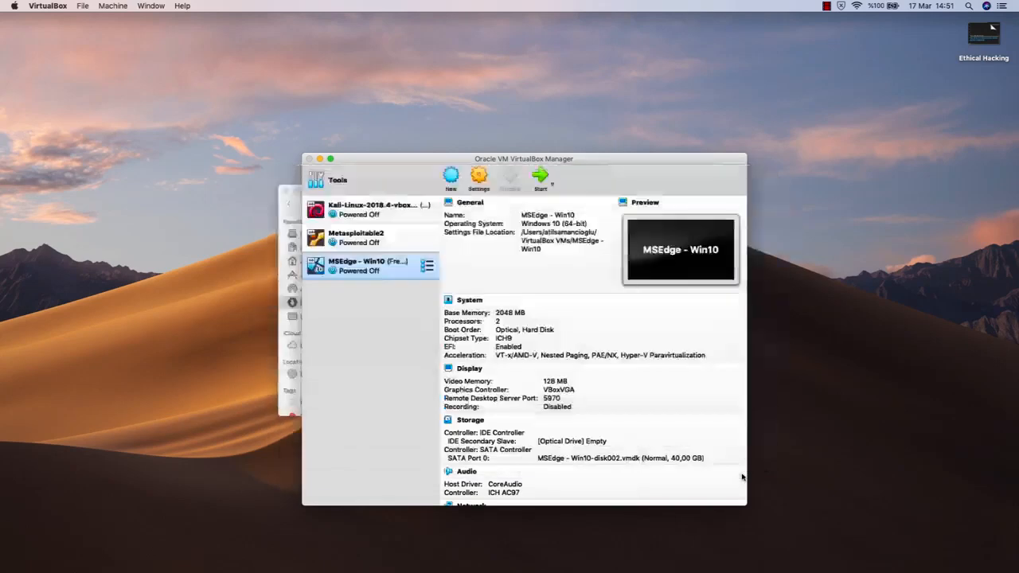
pyautogui.click(288, 193)
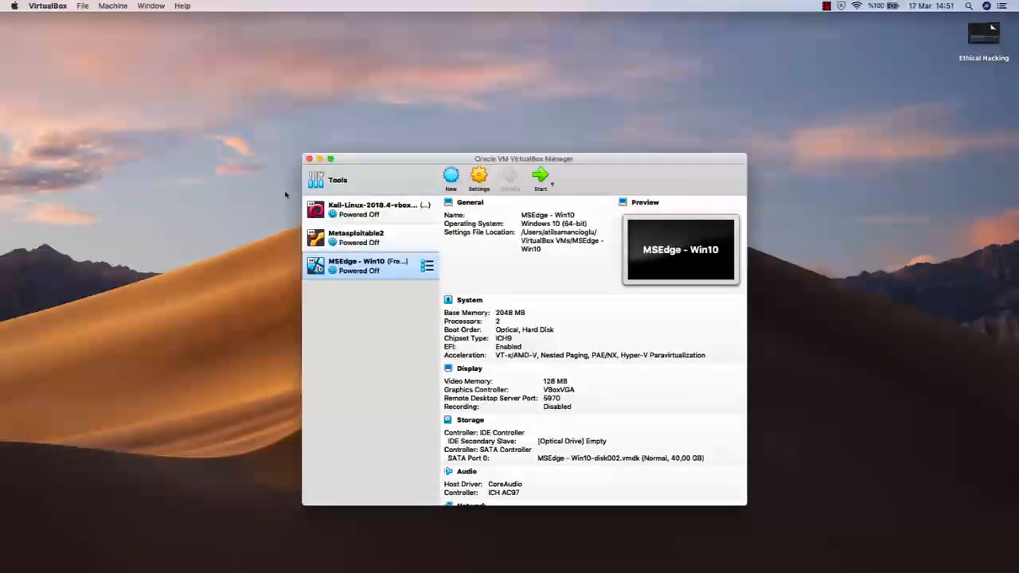
pyautogui.moveTo(385, 163); pyautogui.dragTo(379, 165)
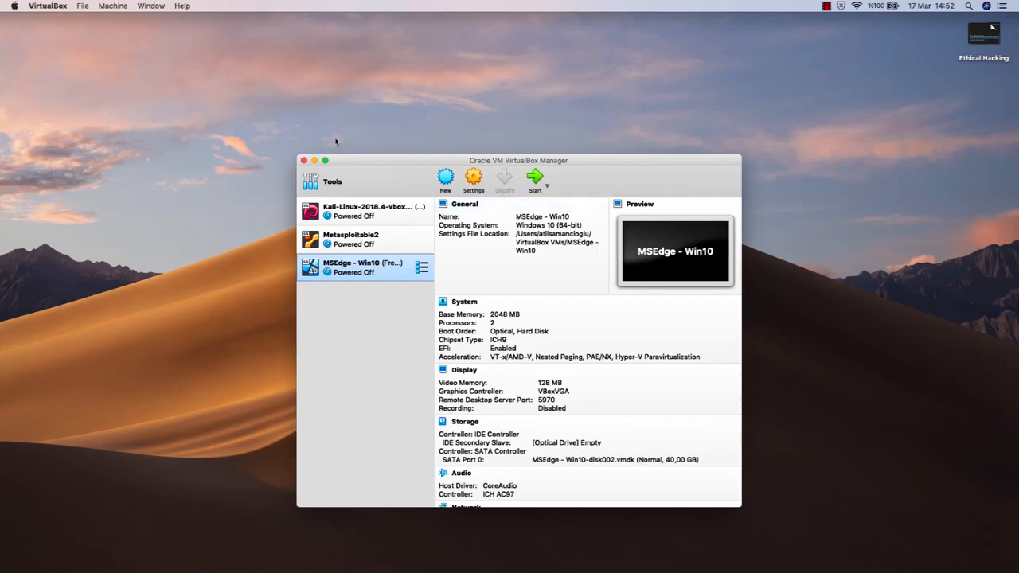
# - Start an appliance import and choose kali-linux-2019.1-vbox-amd64.ova from the Virtual Machines folder in Downloads as the source file
pyautogui.click(82, 6)
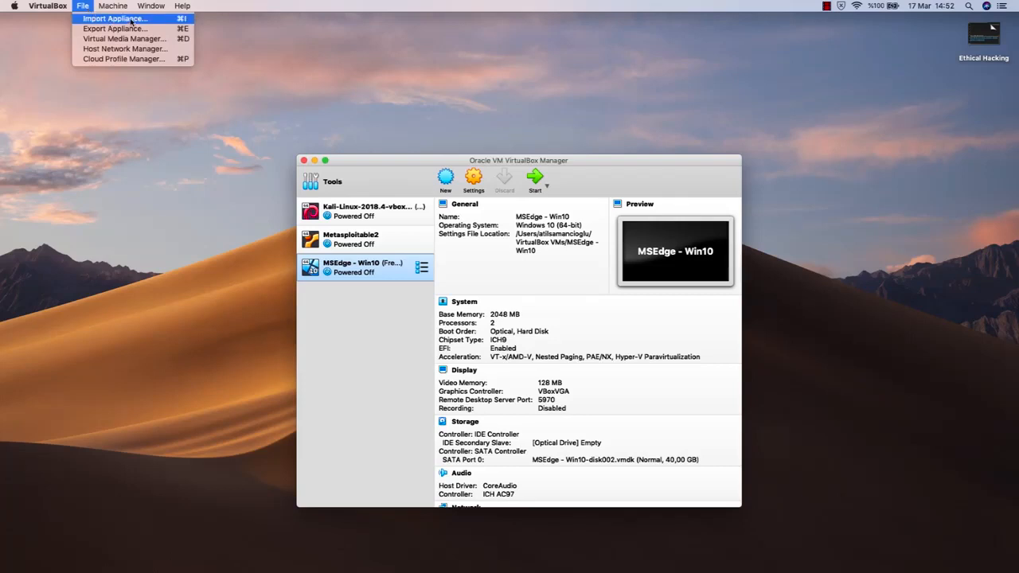
pyautogui.click(112, 19)
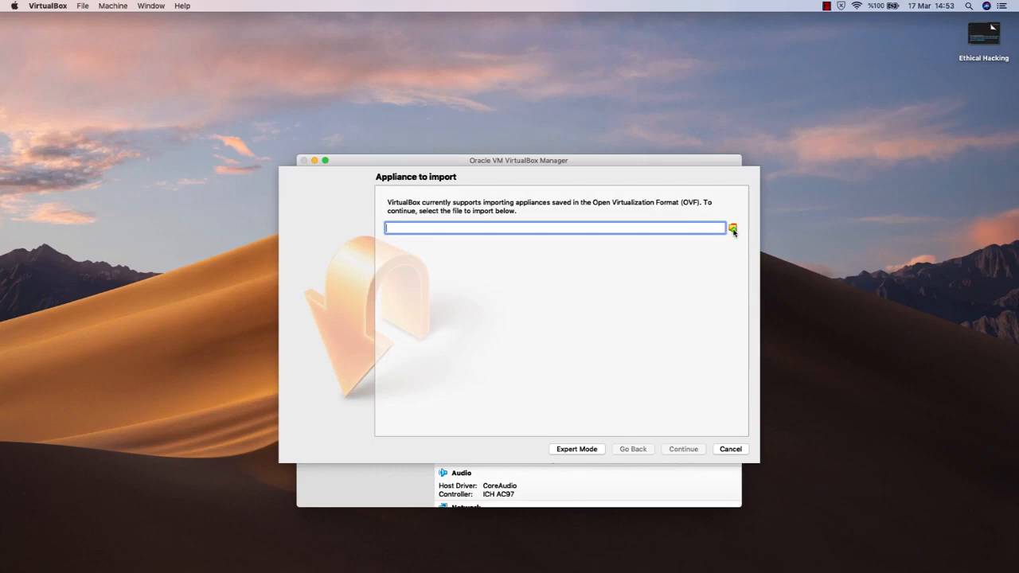
pyautogui.click(733, 231)
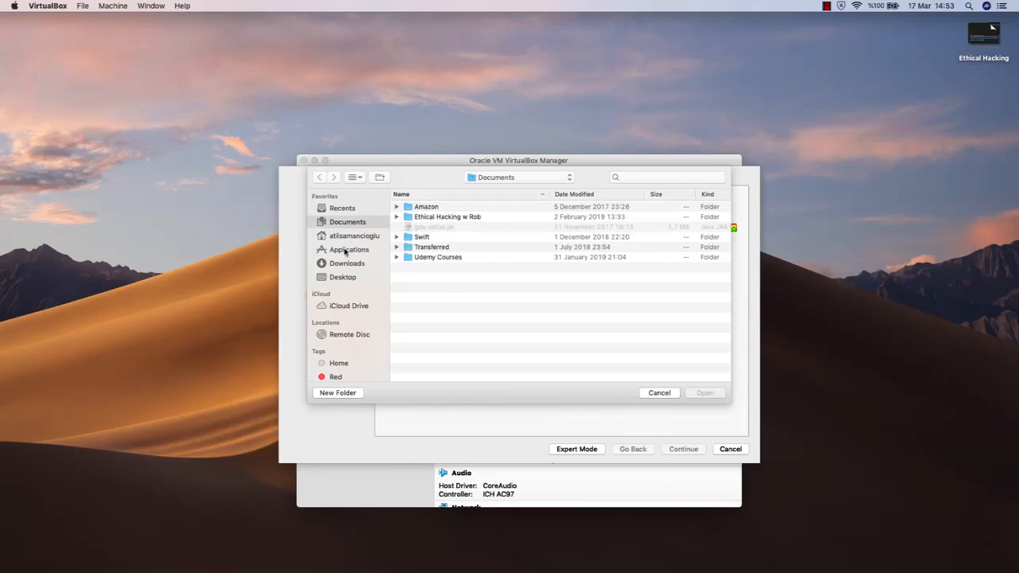
pyautogui.click(347, 263)
pyautogui.doubleClick(447, 249)
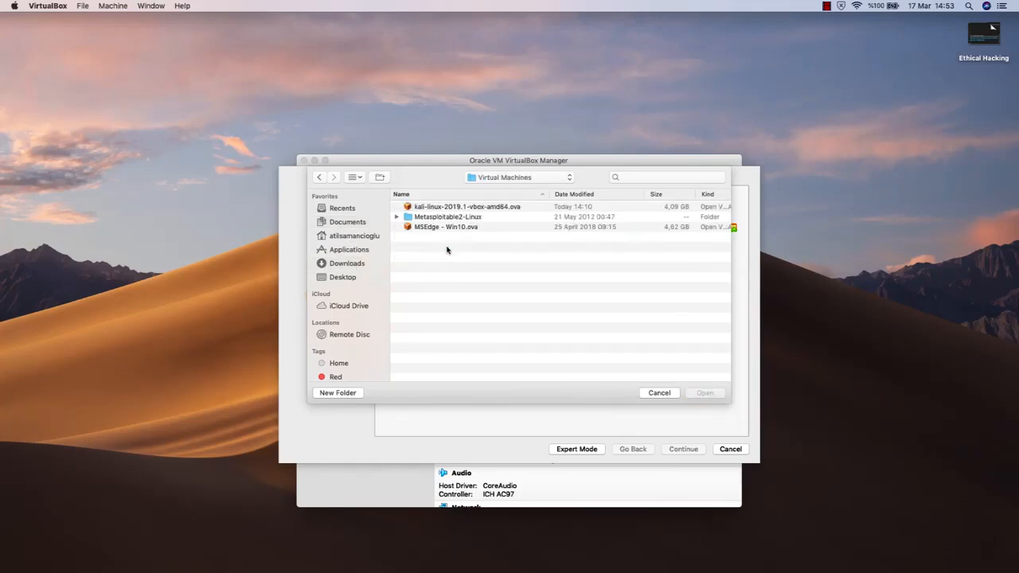
pyautogui.doubleClick(474, 207)
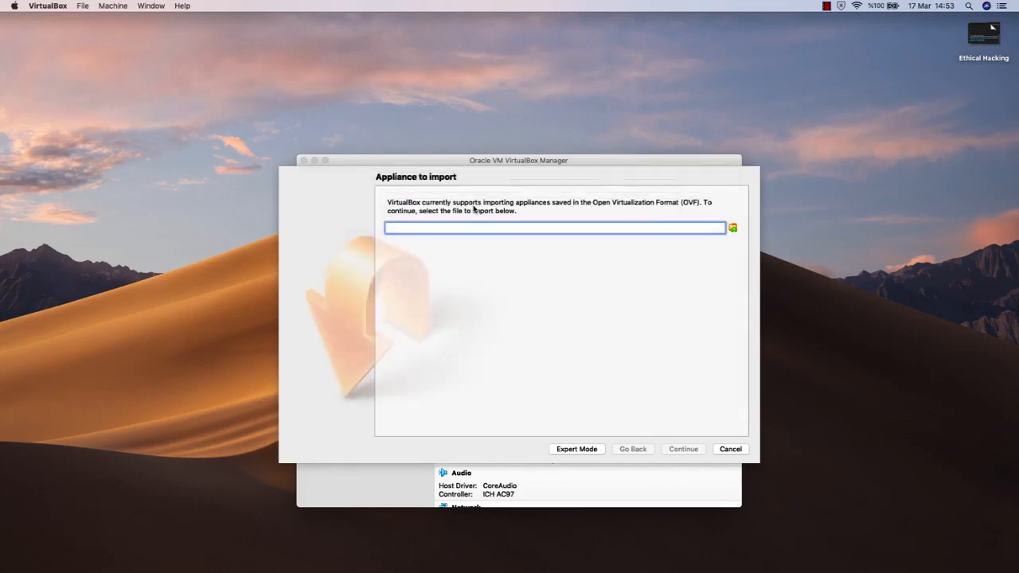
pyautogui.click(683, 449)
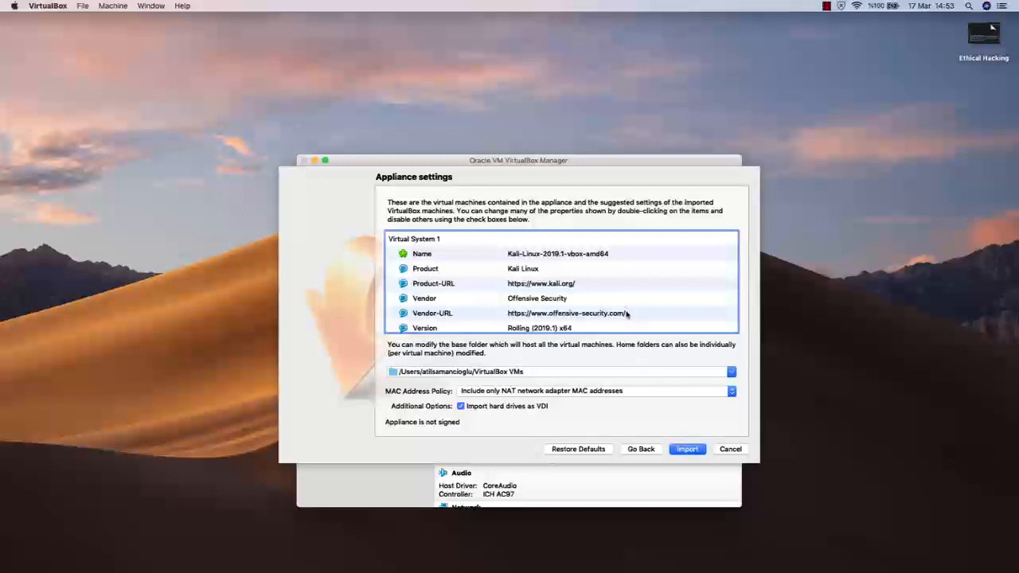
# - Review the suggested appliance settings, including CPU and RAM, and import the Kali Linux 2019.1 machine with its defaults
pyautogui.scroll(-5, 598, 298)
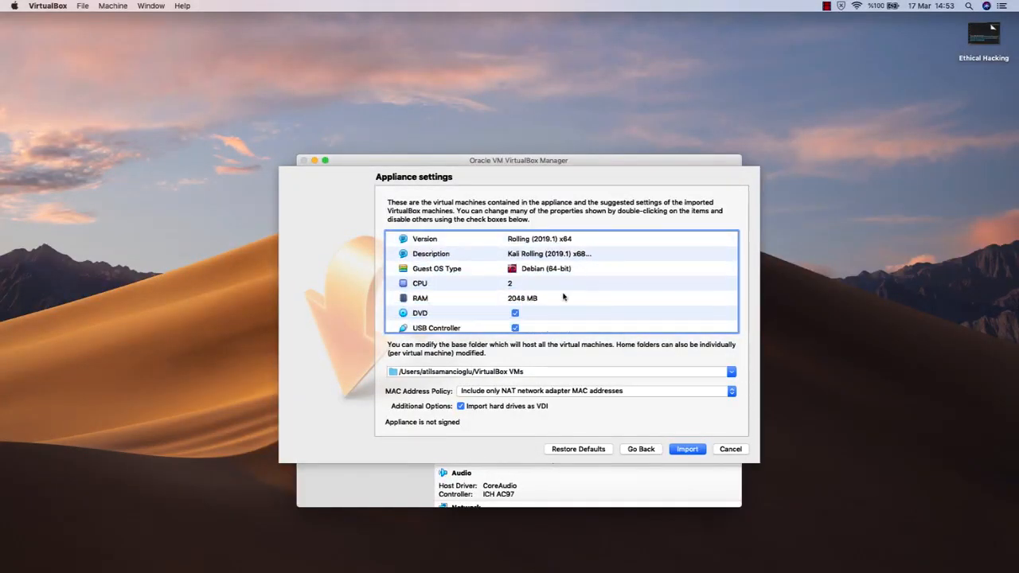
pyautogui.scroll(-5, 562, 297)
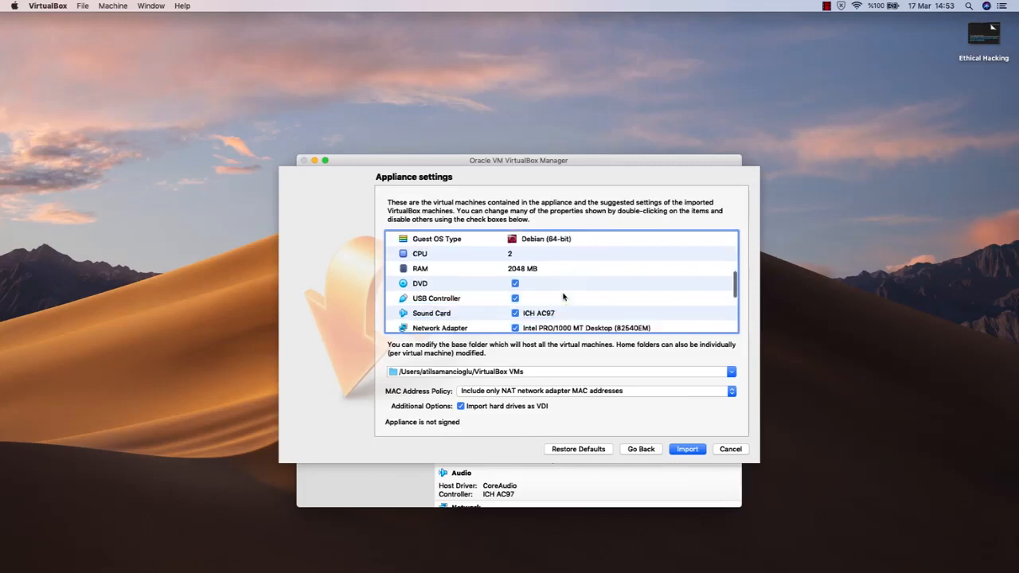
pyautogui.scroll(10, 563, 296)
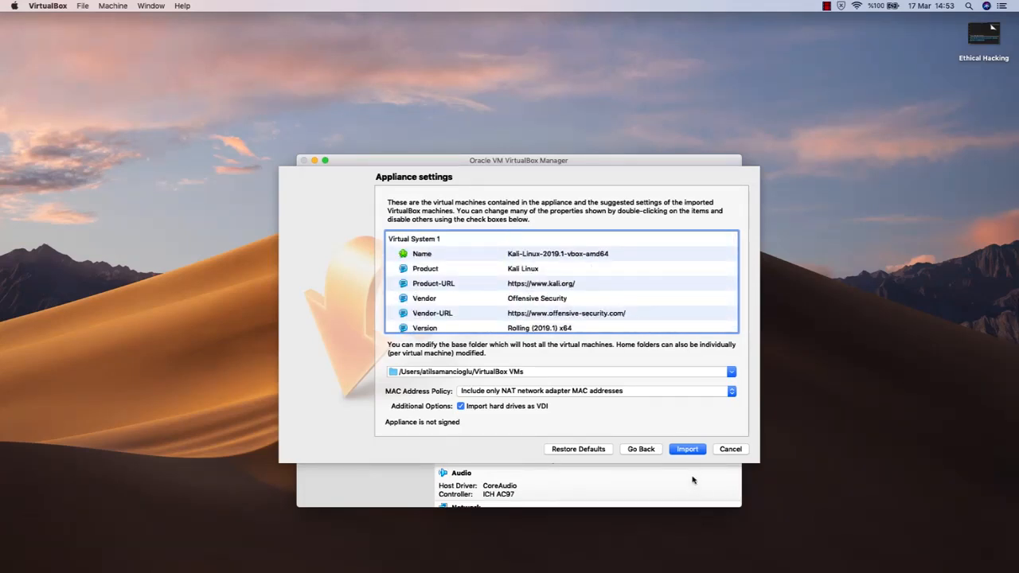
pyautogui.click(688, 450)
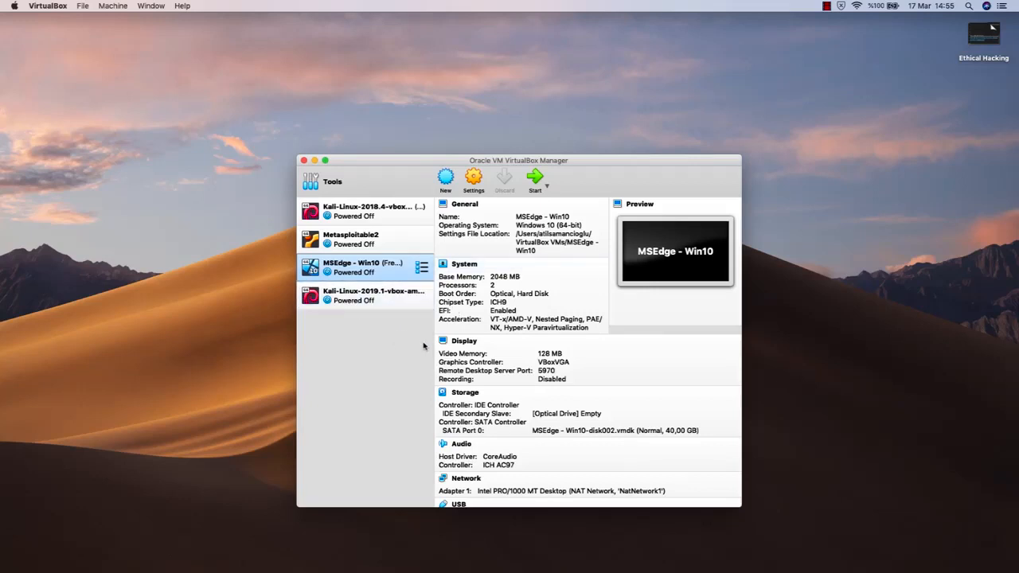
# - Open the general settings of the imported Kali-Linux-2019.1-vbox-amd64 machine and check its name
pyautogui.click(383, 300)
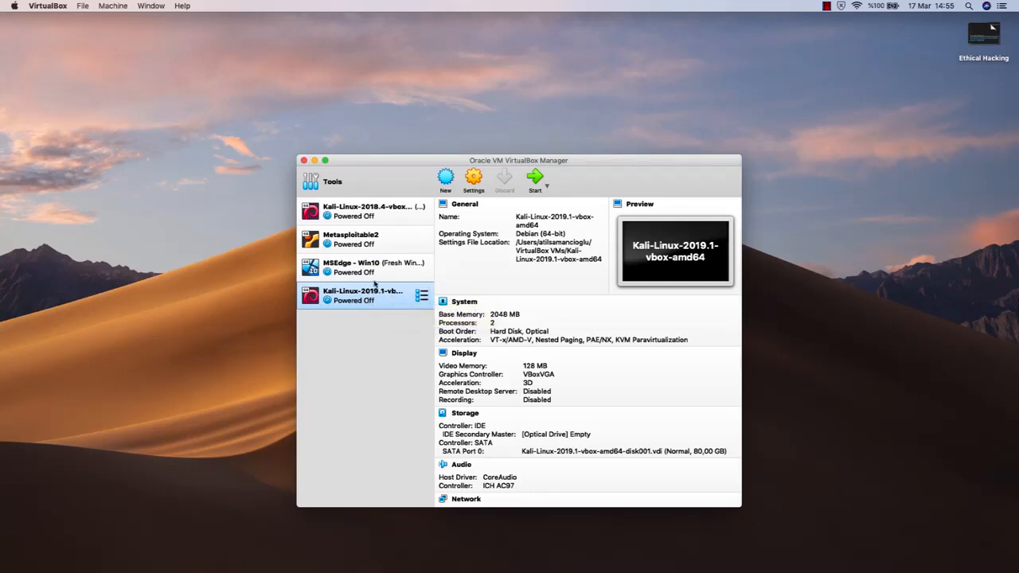
pyautogui.click(475, 179)
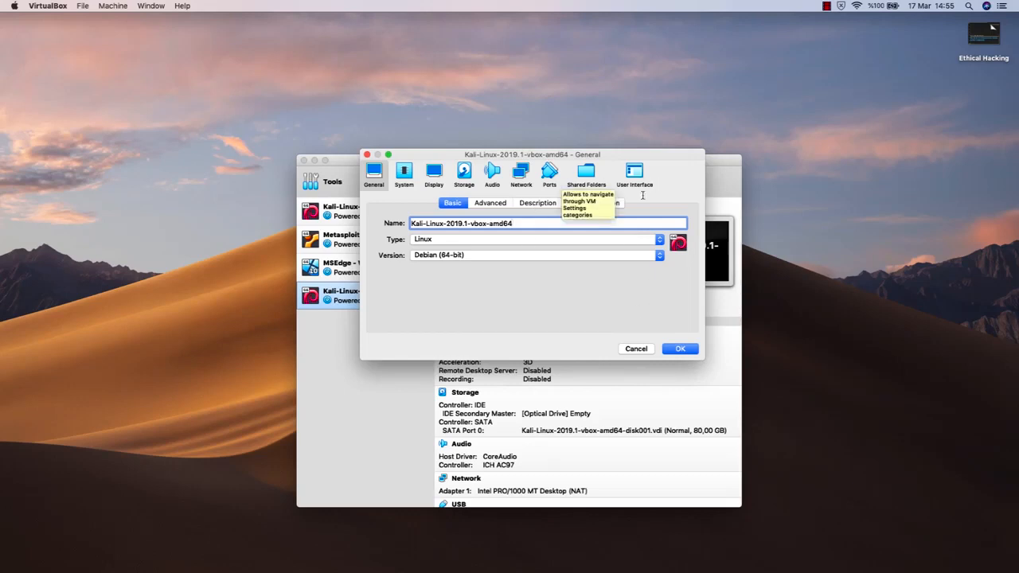
pyautogui.moveTo(588, 157); pyautogui.dragTo(598, 79)
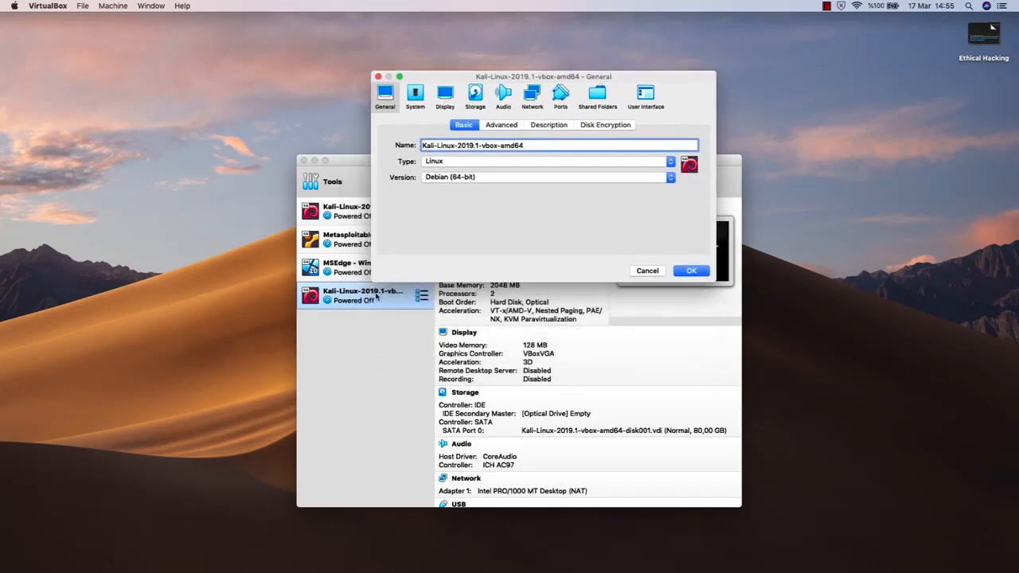
pyautogui.press('Right')
pyautogui.moveTo(491, 84); pyautogui.dragTo(487, 100)
pyautogui.tripleClick(467, 165)
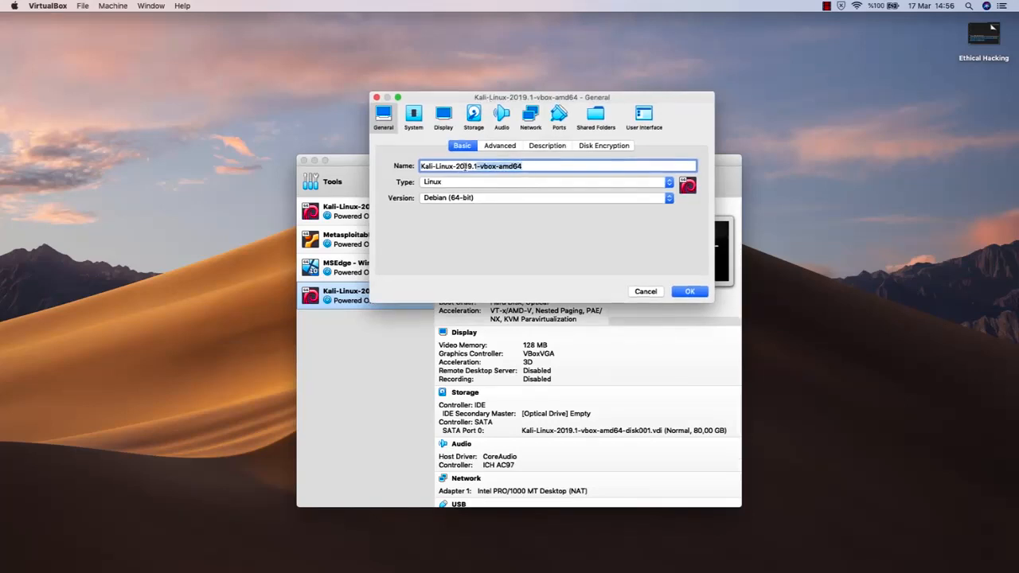
pyautogui.click(551, 164)
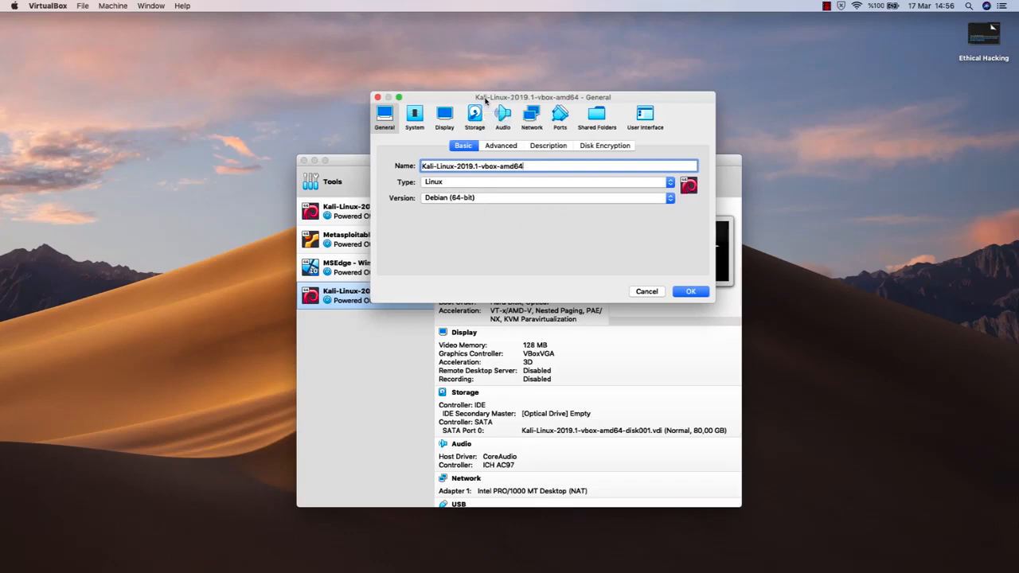
pyautogui.moveTo(484, 100); pyautogui.dragTo(482, 106)
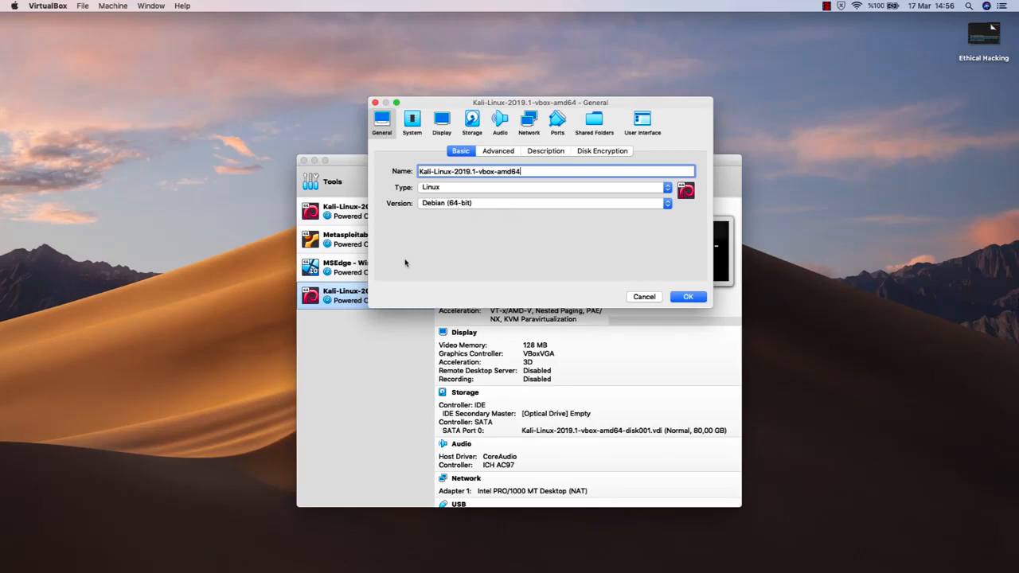
# - Check the operating system type and version choices for the Kali machine, picking Linux and Debian (64-bit)
pyautogui.click(481, 188)
pyautogui.click(481, 190)
pyautogui.click(488, 204)
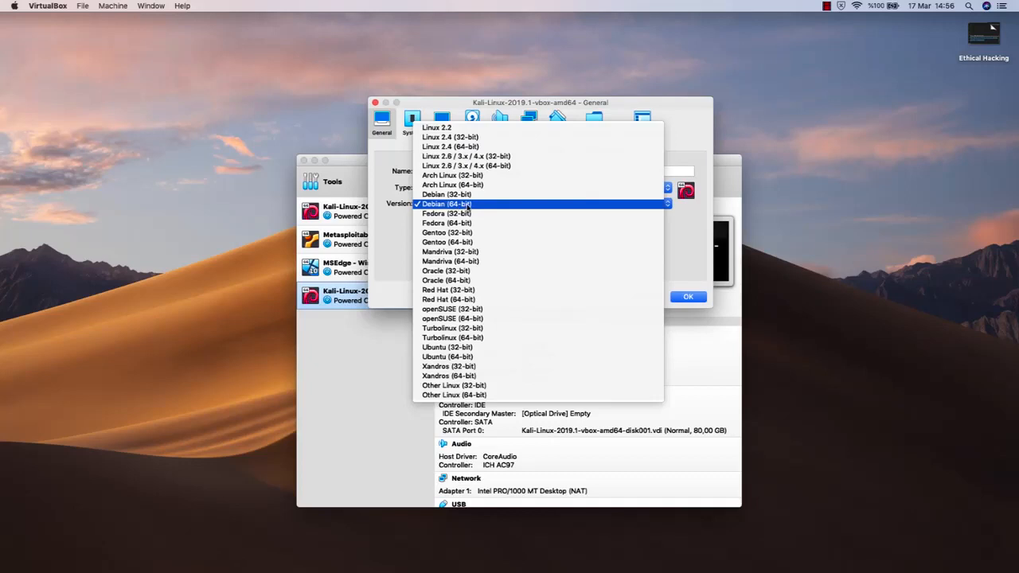
pyautogui.click(476, 206)
pyautogui.moveTo(487, 105); pyautogui.dragTo(481, 126)
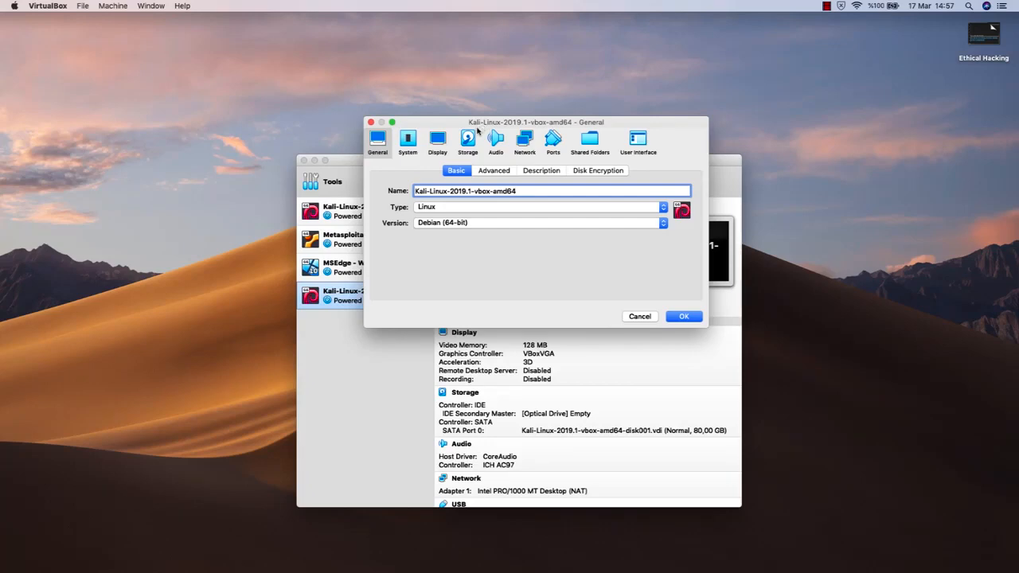
pyautogui.click(568, 227)
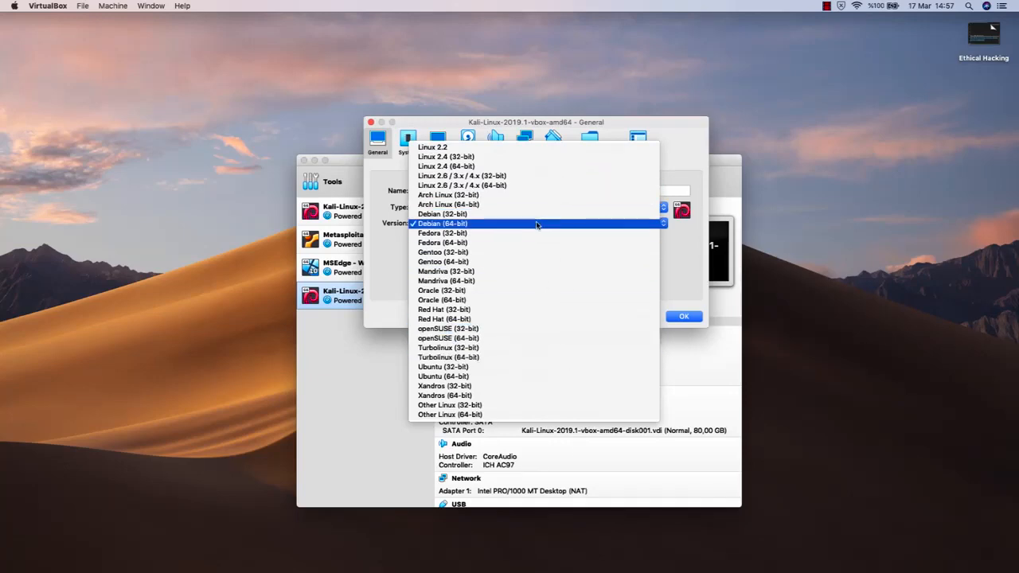
pyautogui.click(534, 227)
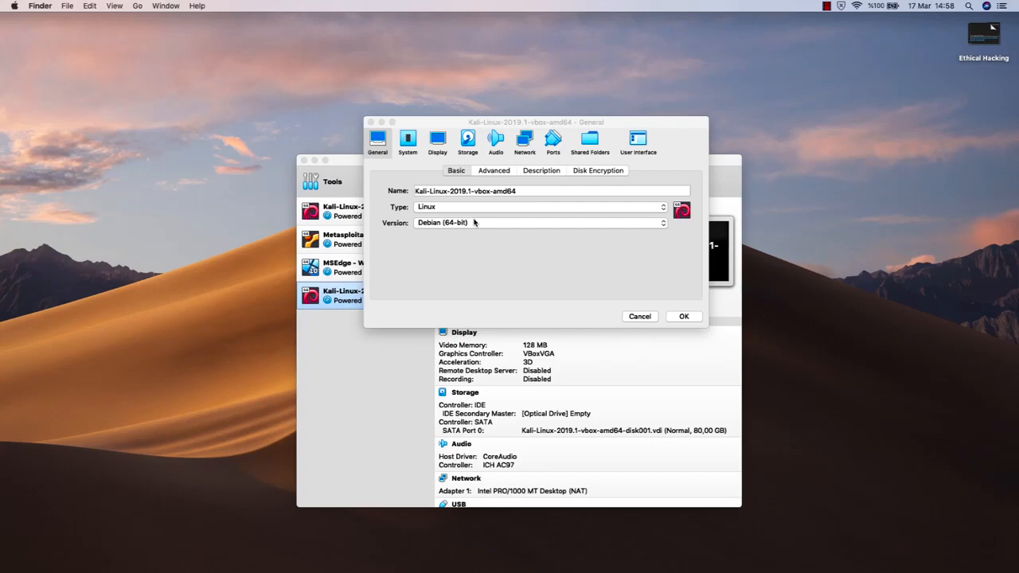
# - Switch to Safari and open the Google home page
pyautogui.click(255, 567)
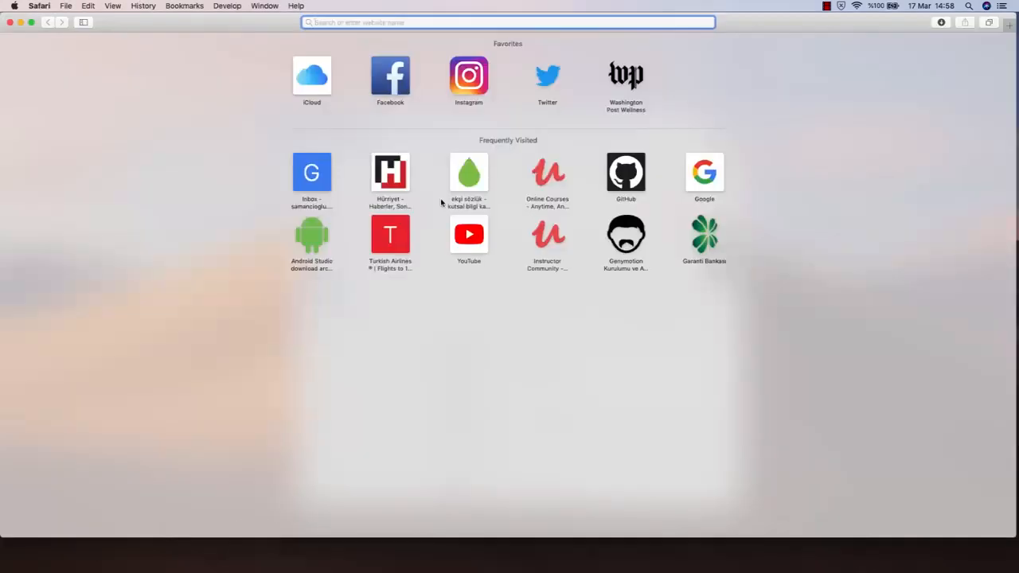
pyautogui.write('google')
pyautogui.press('Return')
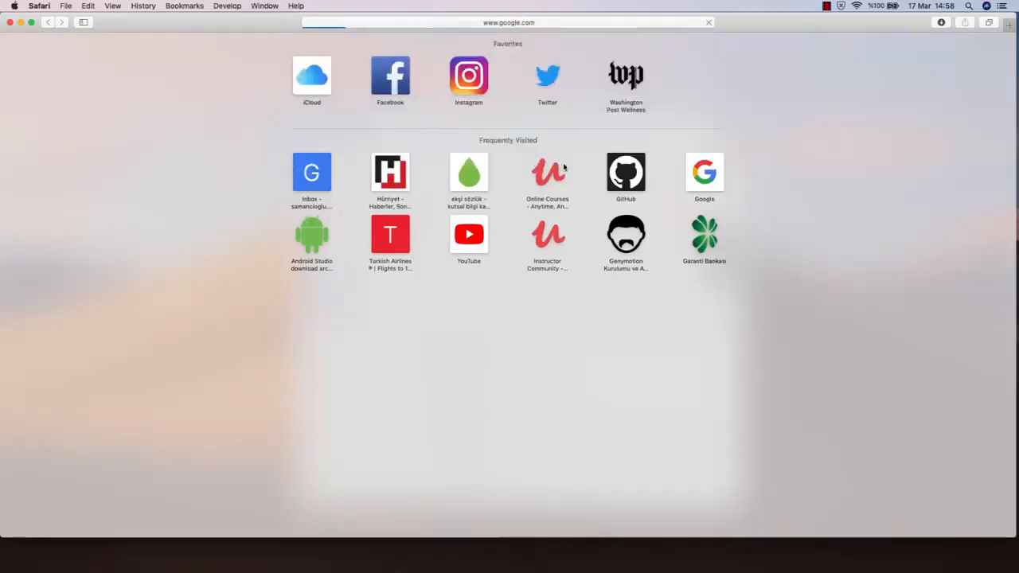
pyautogui.scroll(5, 564, 207)
# - Search Google for "how to enable virtualization in windows 10 intel i7"
pyautogui.write('ho')
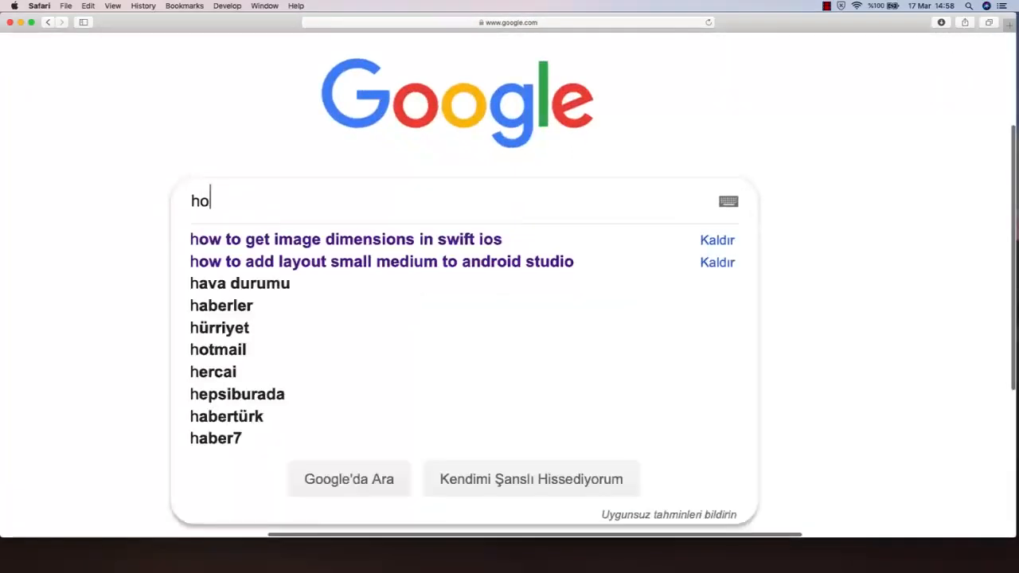
pyautogui.write('w to enable v')
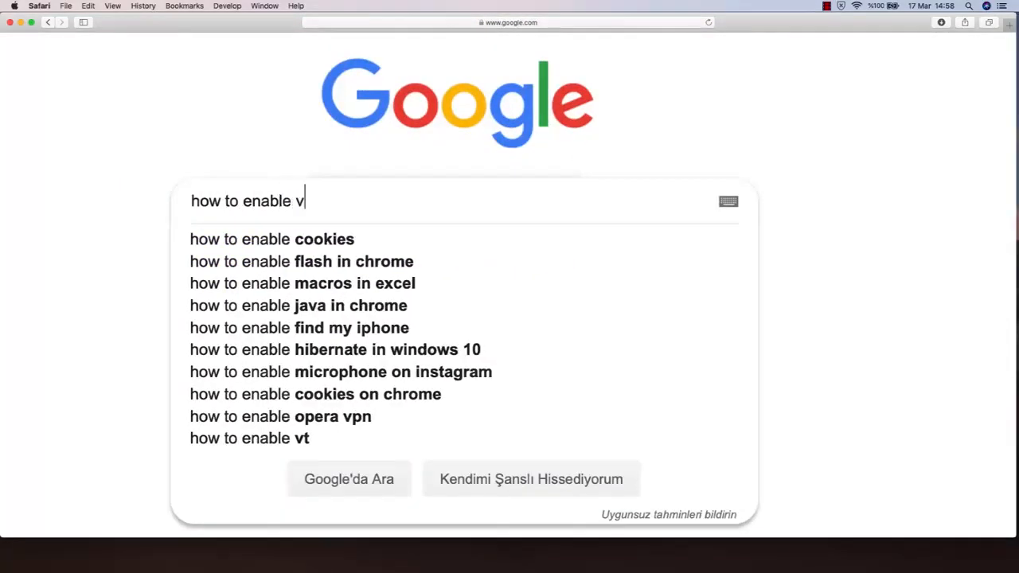
pyautogui.write('irtualization i')
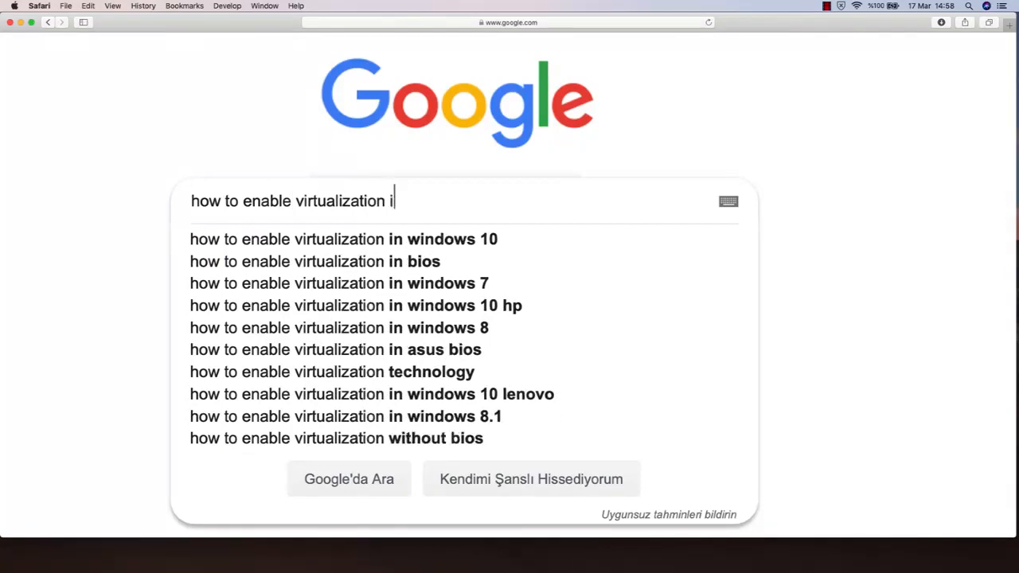
pyautogui.write('n windows 10 ')
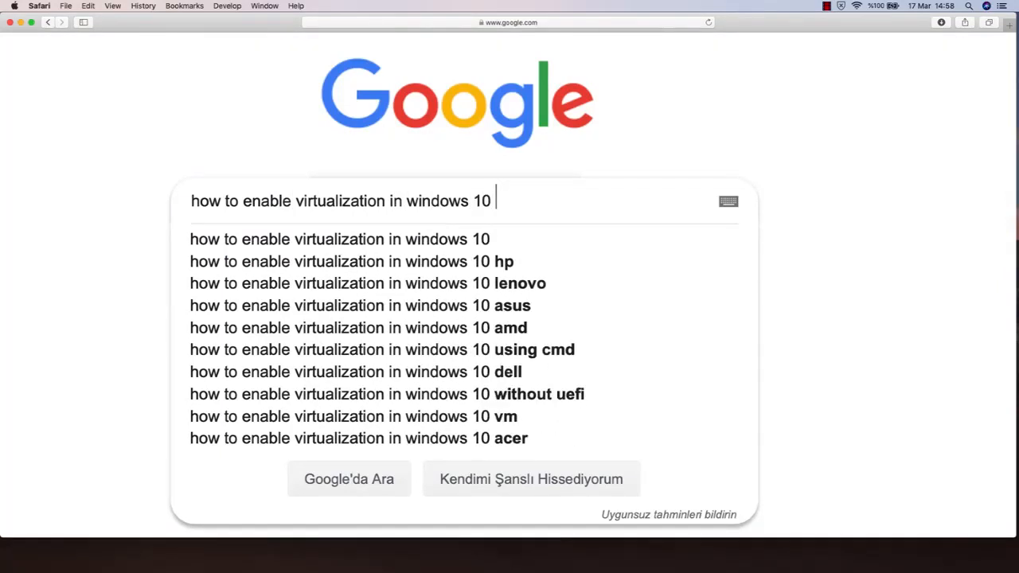
pyautogui.write('intel 7')
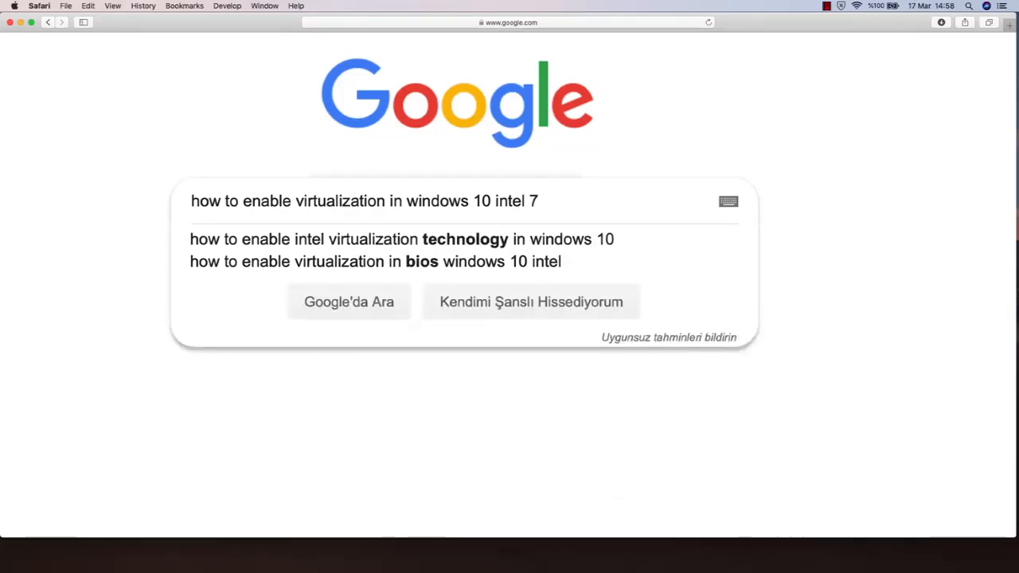
pyautogui.press('BackSpace')
pyautogui.write('i6')
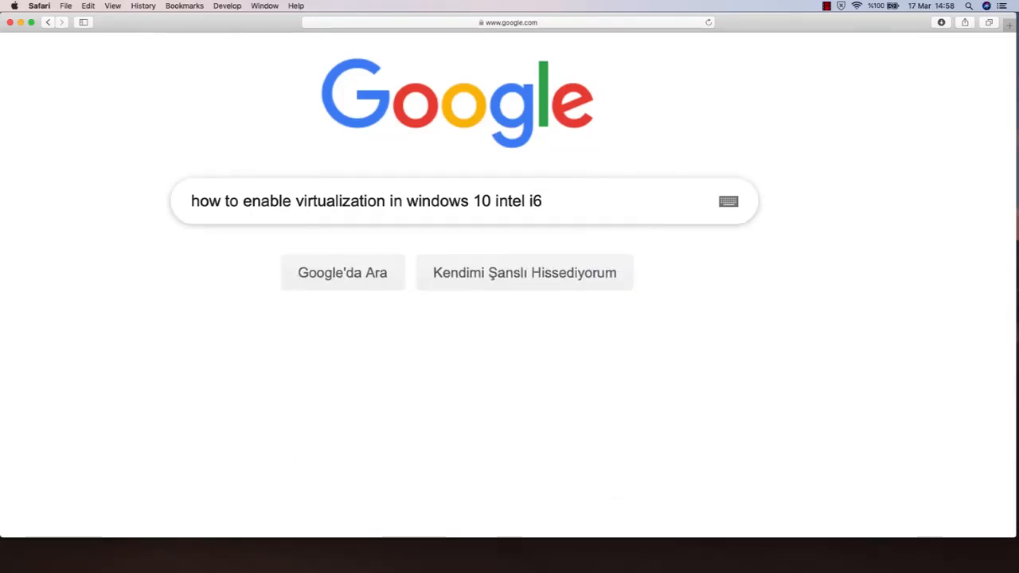
pyautogui.press('BackSpace')
pyautogui.write('7')
pyautogui.press('Return')
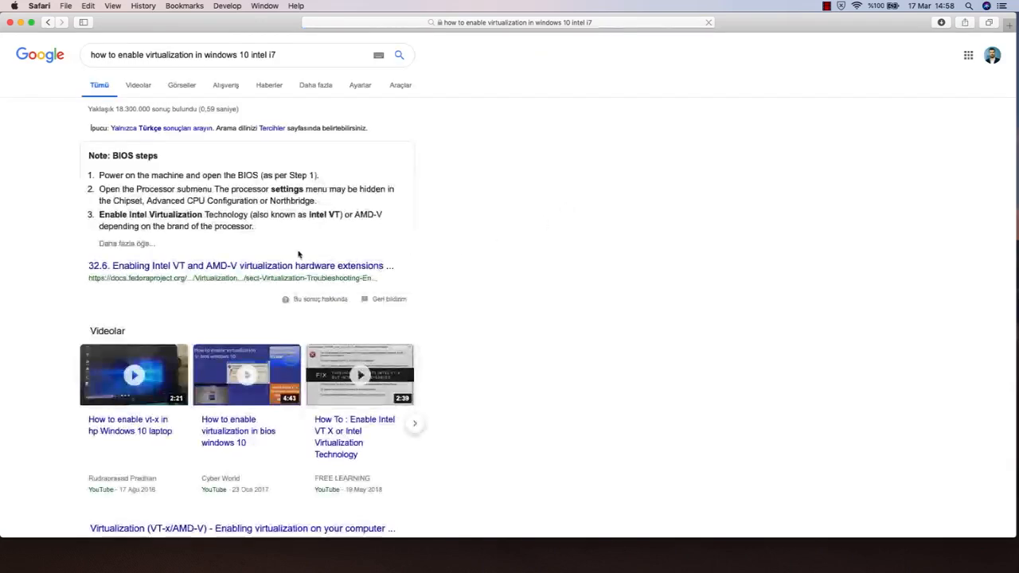
# - Look through the search results for instructions on enabling virtualization in the BIOS, and close the browser window
pyautogui.scroll(5, 299, 254)
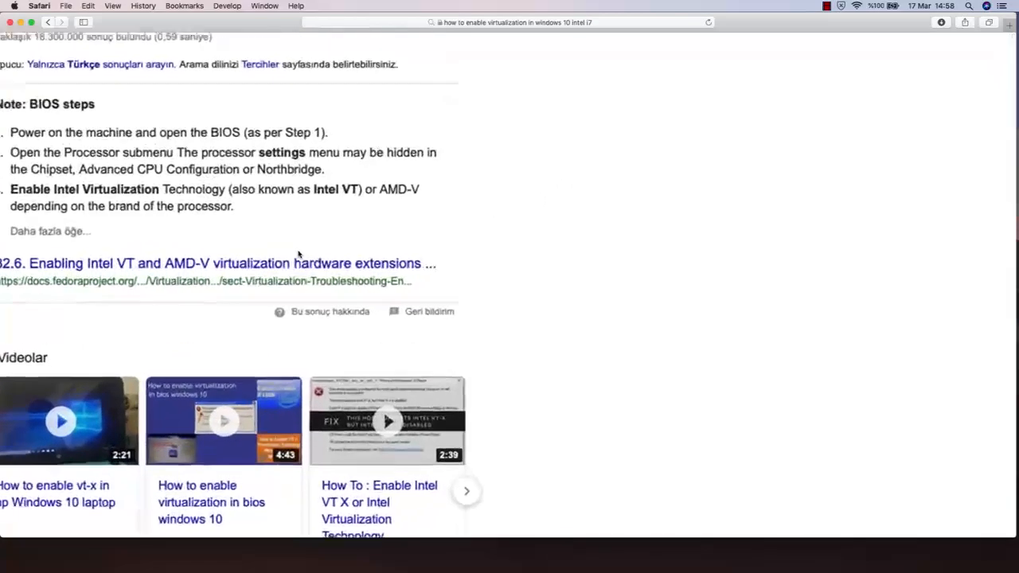
pyautogui.hscroll(-3, 298, 254)
pyautogui.scroll(-10, 299, 254)
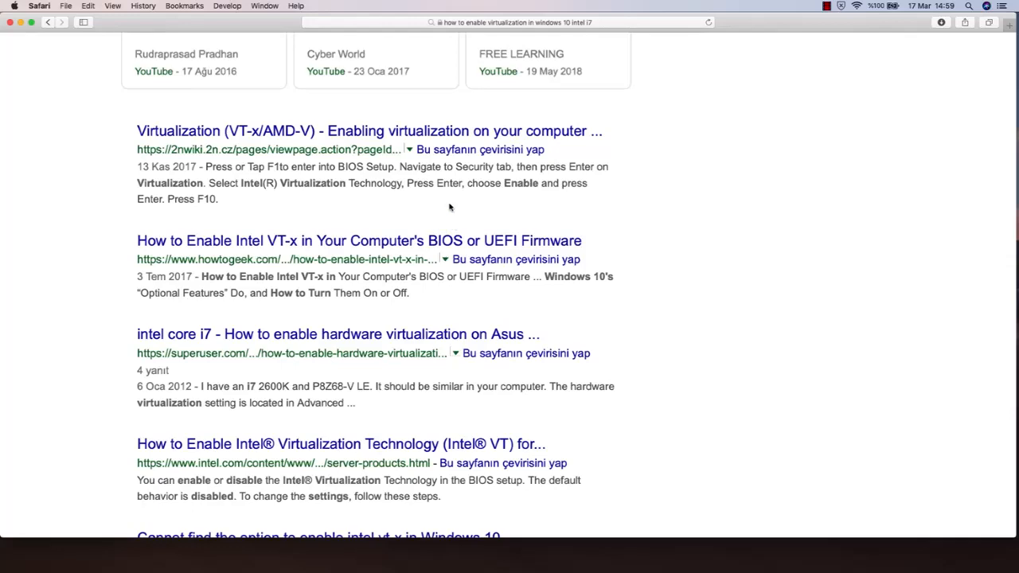
pyautogui.scroll(10, 445, 206)
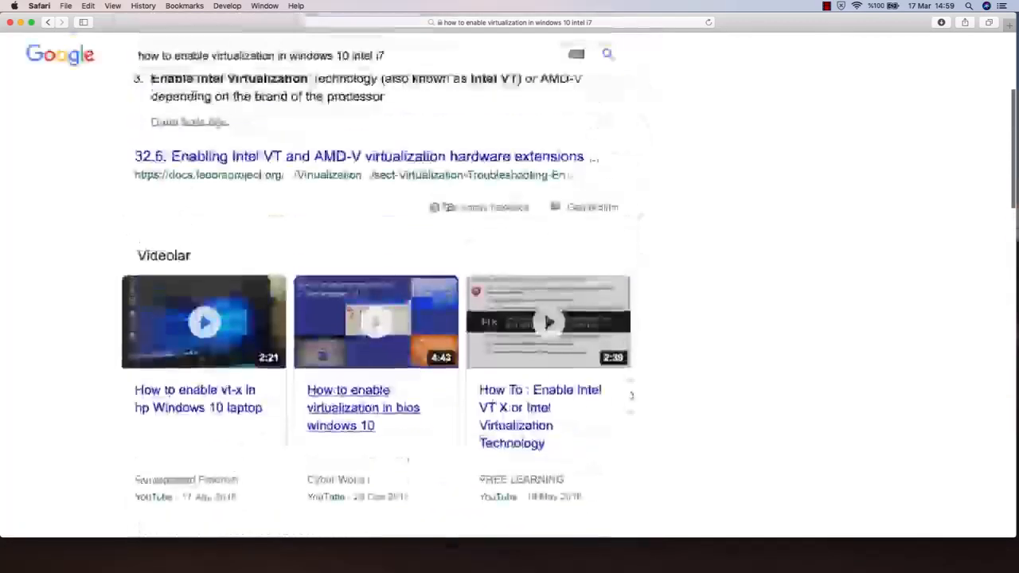
pyautogui.scroll(1, 443, 215)
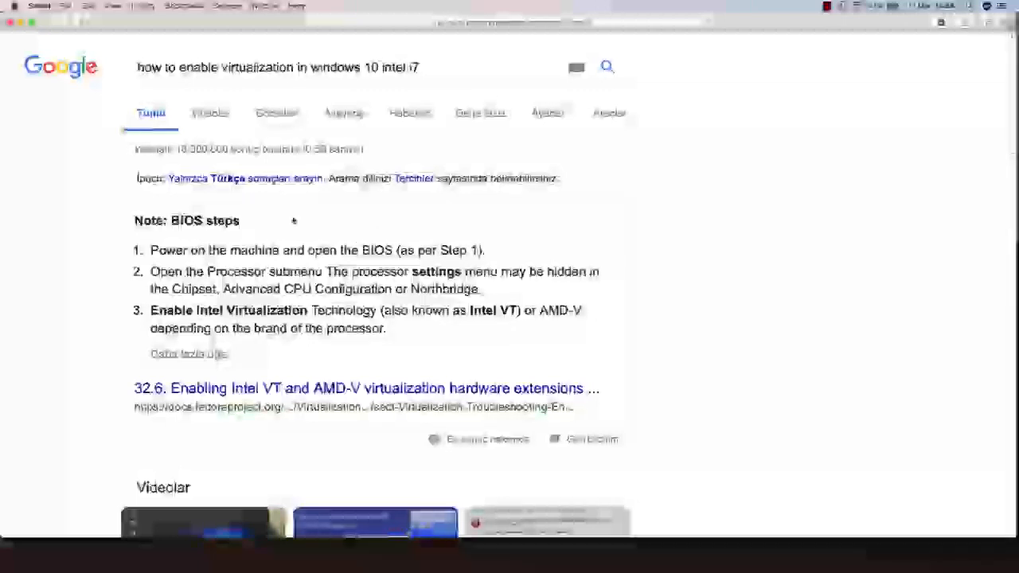
pyautogui.click(9, 22)
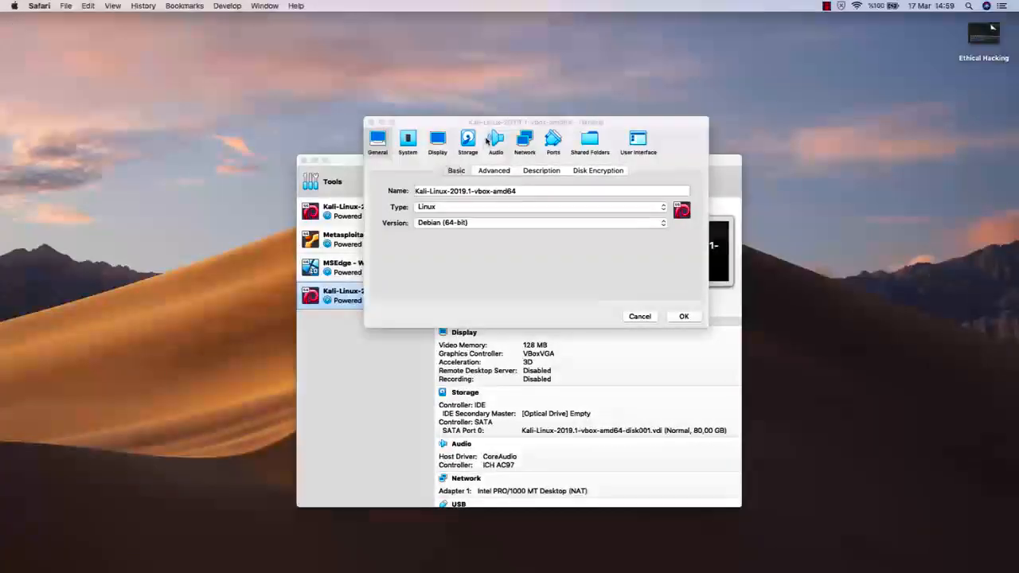
# - Return to the Kali machine's settings in VirtualBox and open its system motherboard settings
pyautogui.click(488, 125)
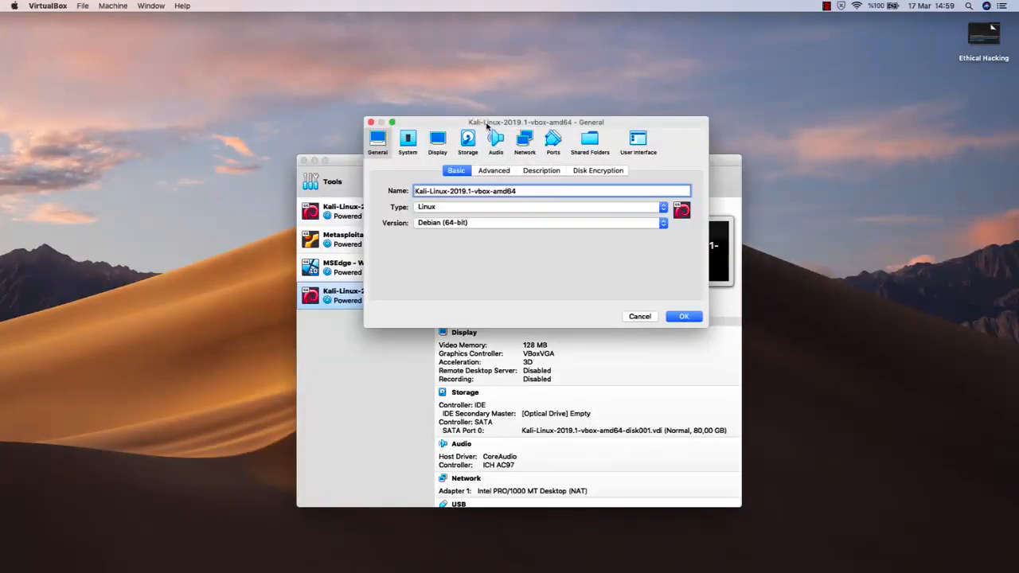
pyautogui.moveTo(487, 124); pyautogui.dragTo(492, 123)
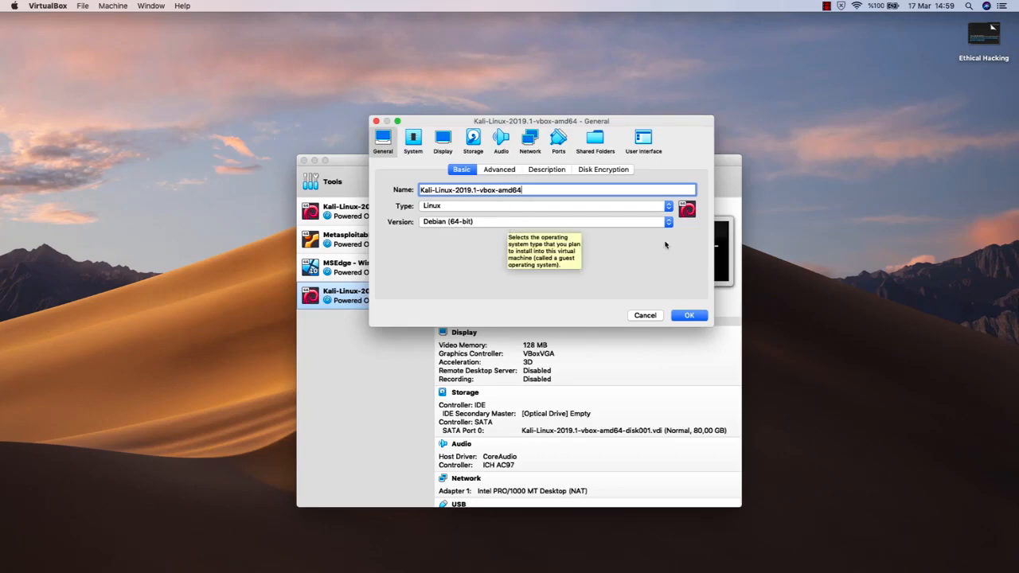
pyautogui.click(986, 247)
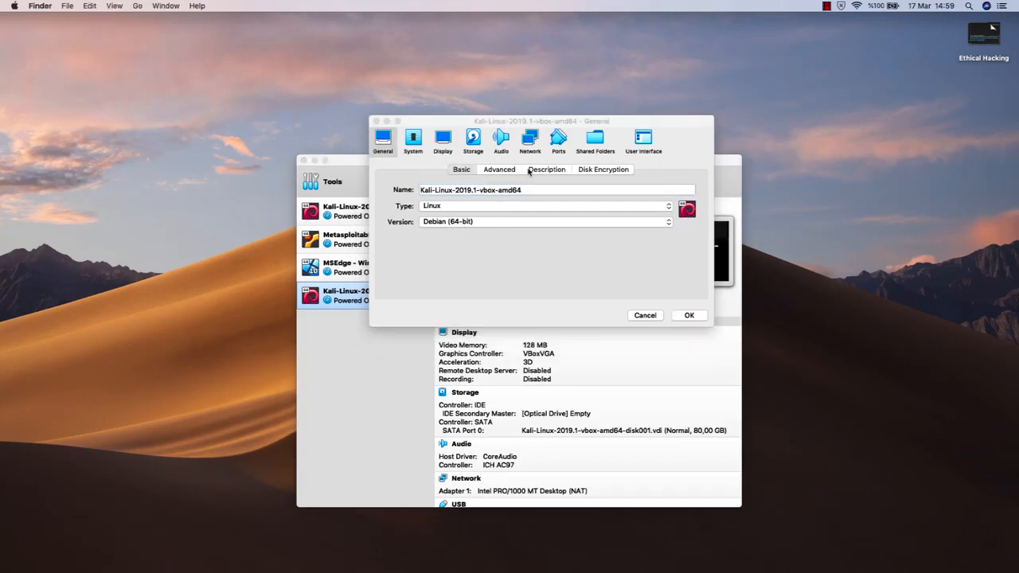
pyautogui.click(449, 125)
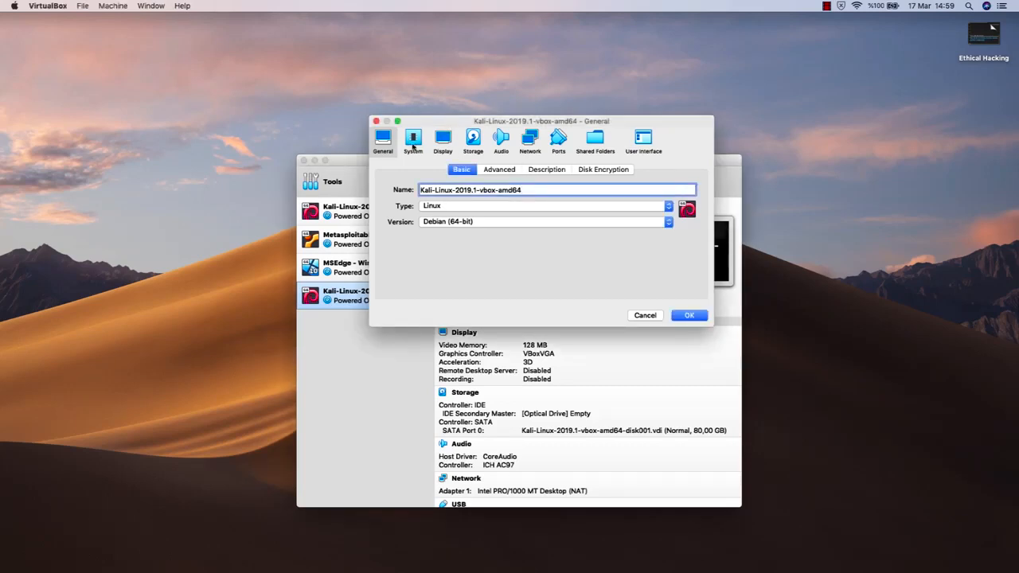
pyautogui.click(413, 138)
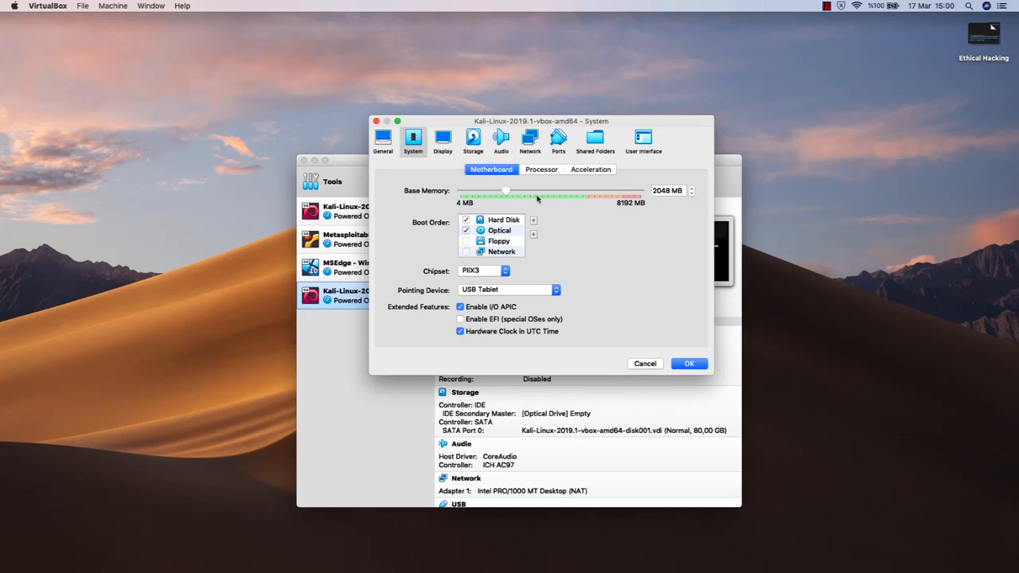
# - Try different base memory amounts for the Kali machine, from the minimum up to 6651 MB
pyautogui.moveTo(506, 190); pyautogui.dragTo(507, 190)
pyautogui.moveTo(507, 191); pyautogui.dragTo(443, 203)
pyautogui.click(592, 192)
pyautogui.moveTo(592, 192); pyautogui.dragTo(606, 192)
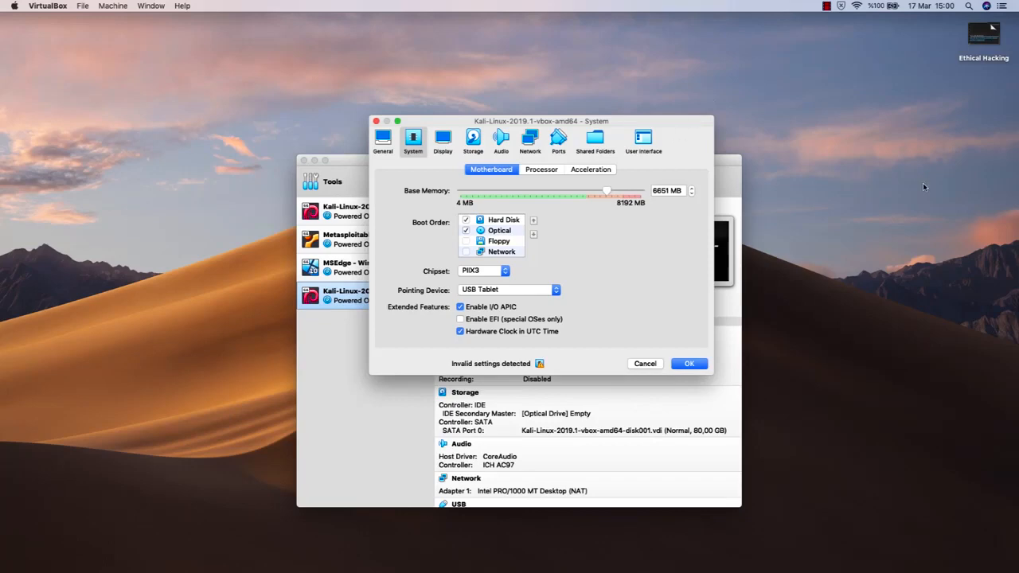
# - Set the Kali machine's base memory to 1024 MB
pyautogui.moveTo(503, 195); pyautogui.dragTo(476, 194)
pyautogui.click(655, 191)
pyautogui.write('1024')
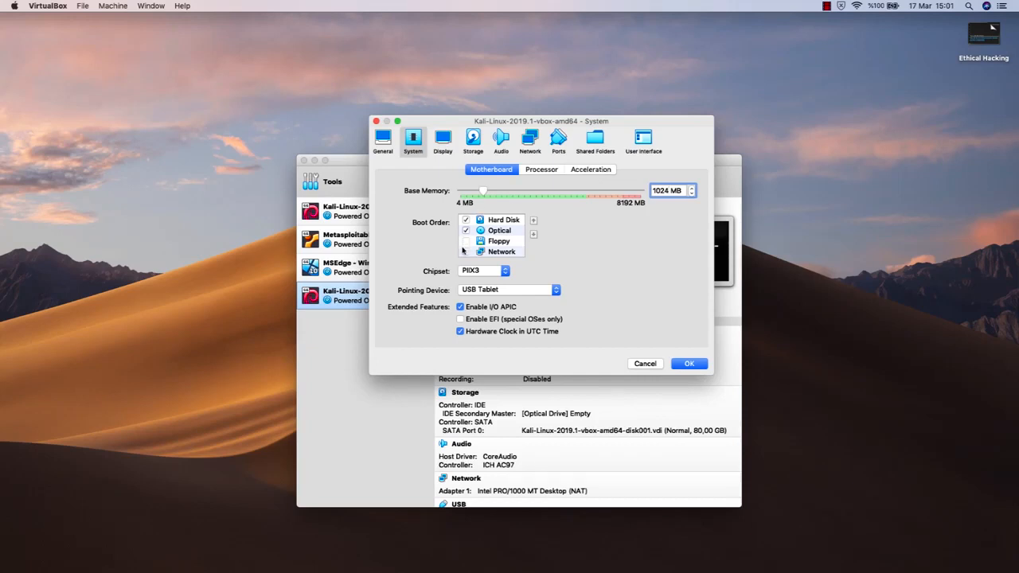
pyautogui.click(814, 227)
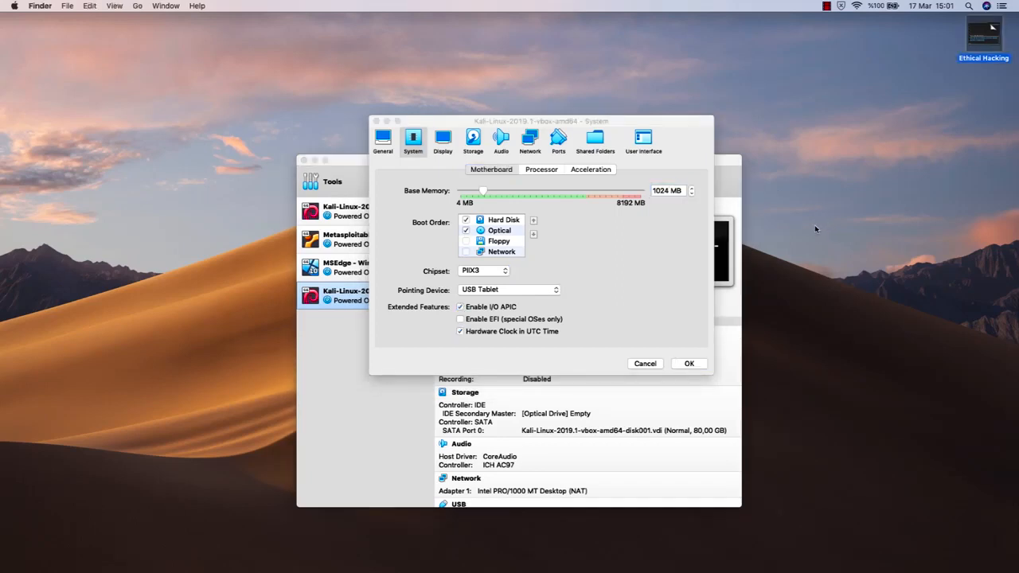
pyautogui.click(629, 216)
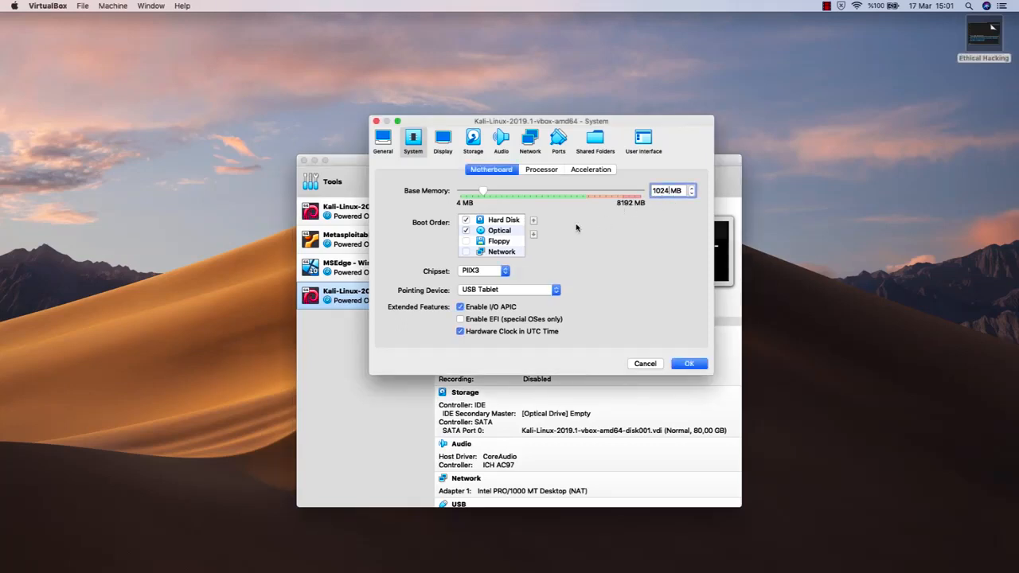
# - Review the Kali machine's display settings and the details of its virtual disk on the SATA controller
pyautogui.click(443, 140)
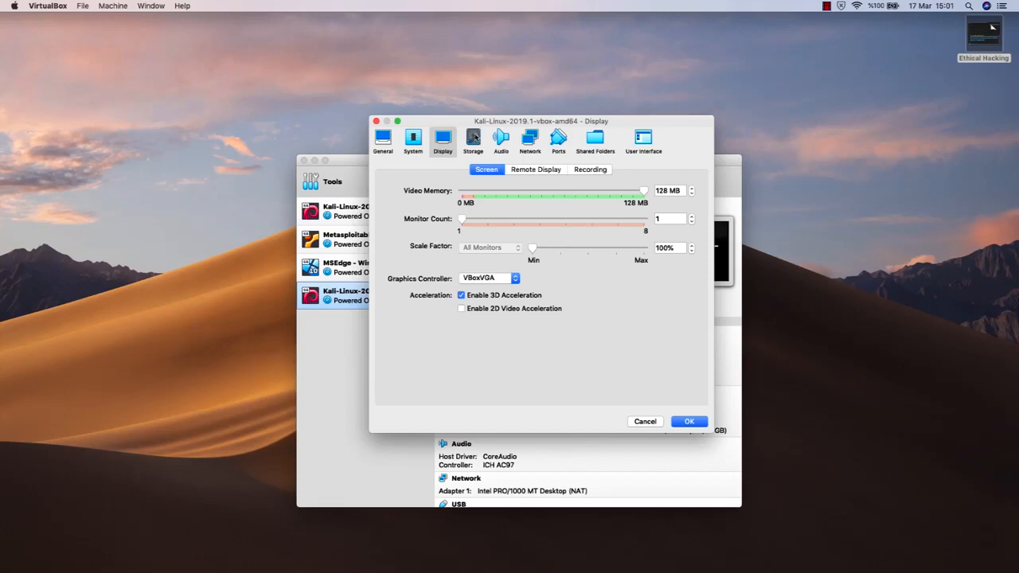
pyautogui.click(474, 140)
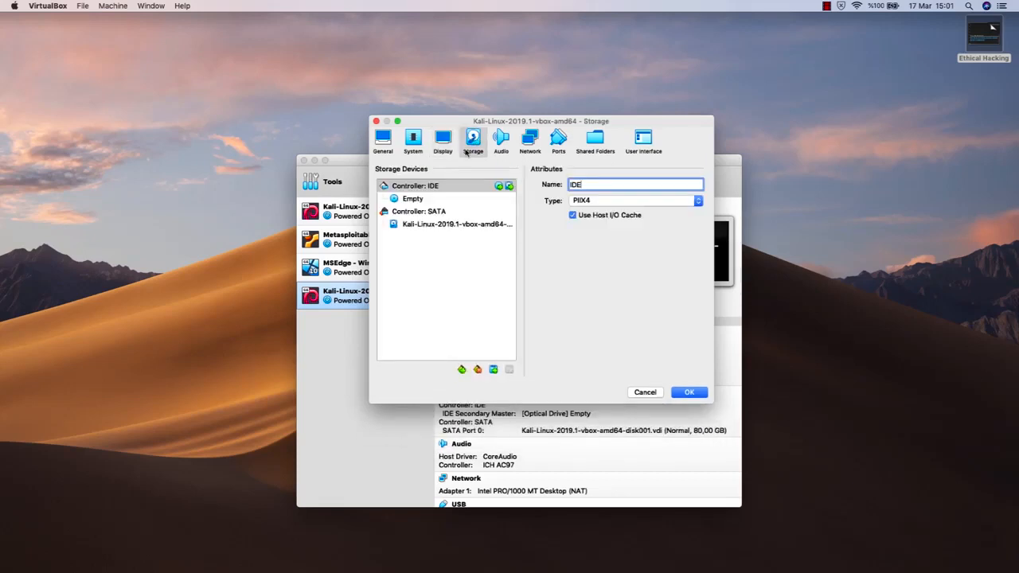
pyautogui.click(456, 225)
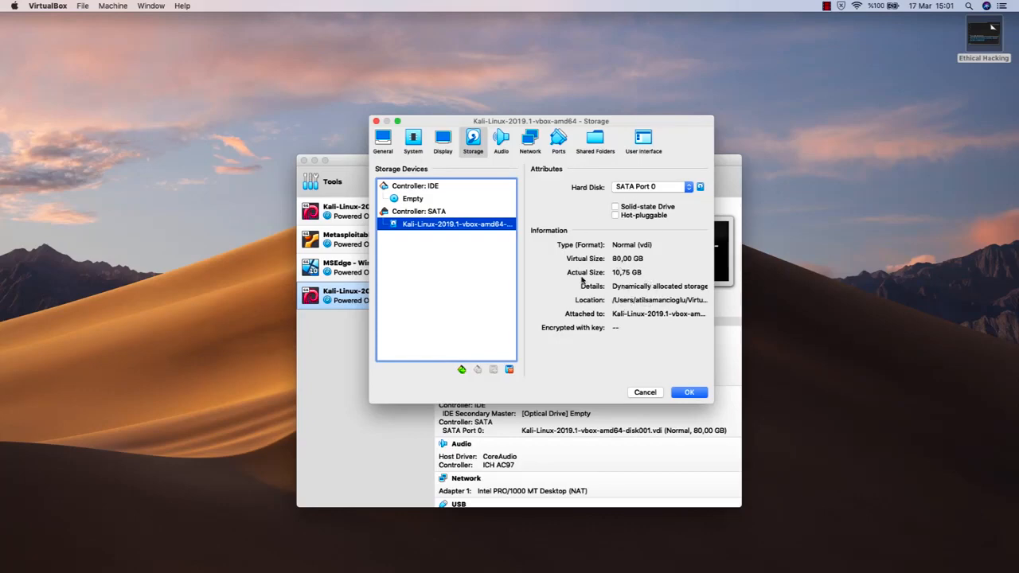
# - Attach network adapter 1 of the Kali machine to the NAT Network named NatNetwork
pyautogui.click(532, 141)
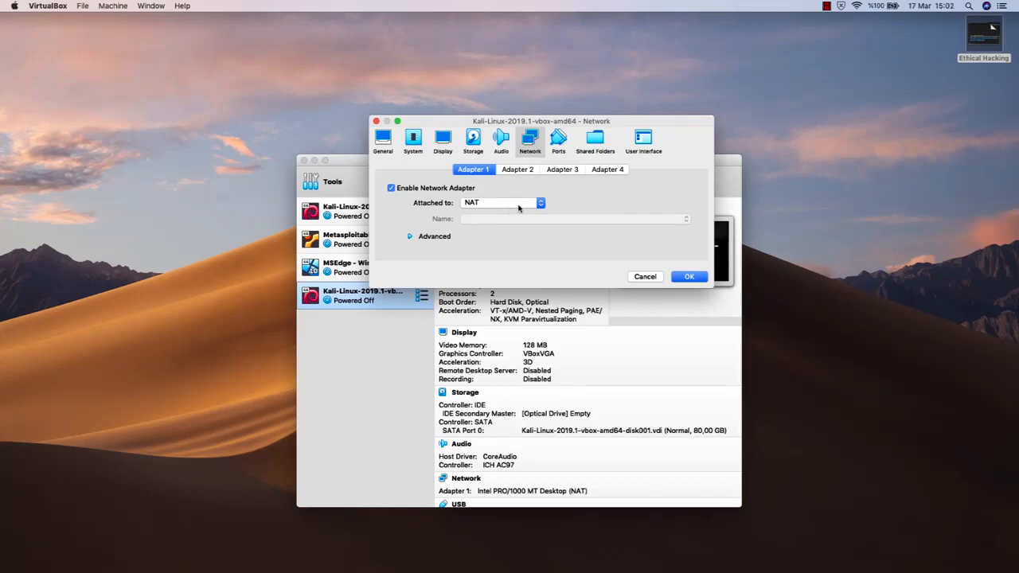
pyautogui.click(518, 207)
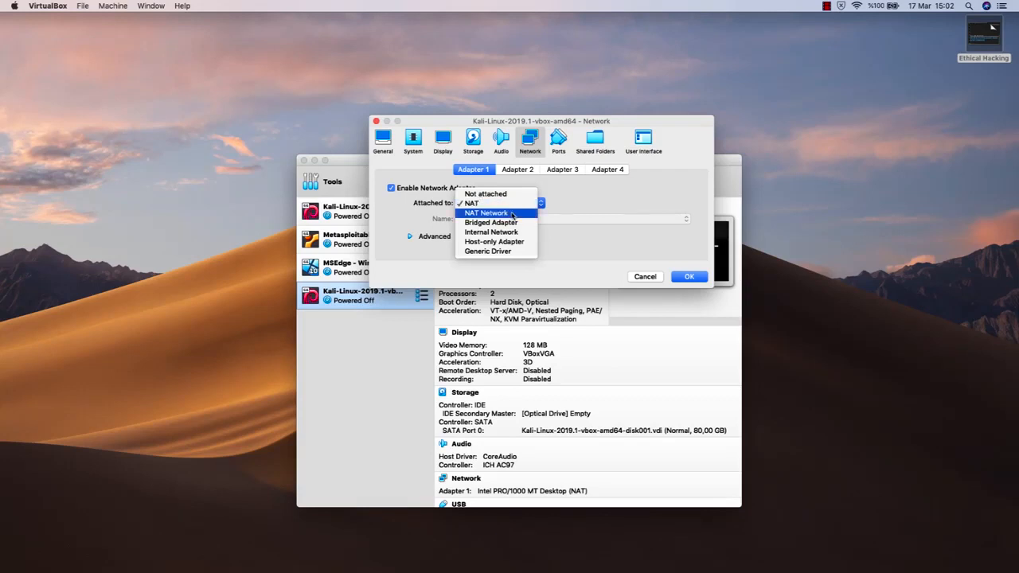
pyautogui.click(512, 213)
pyautogui.click(516, 219)
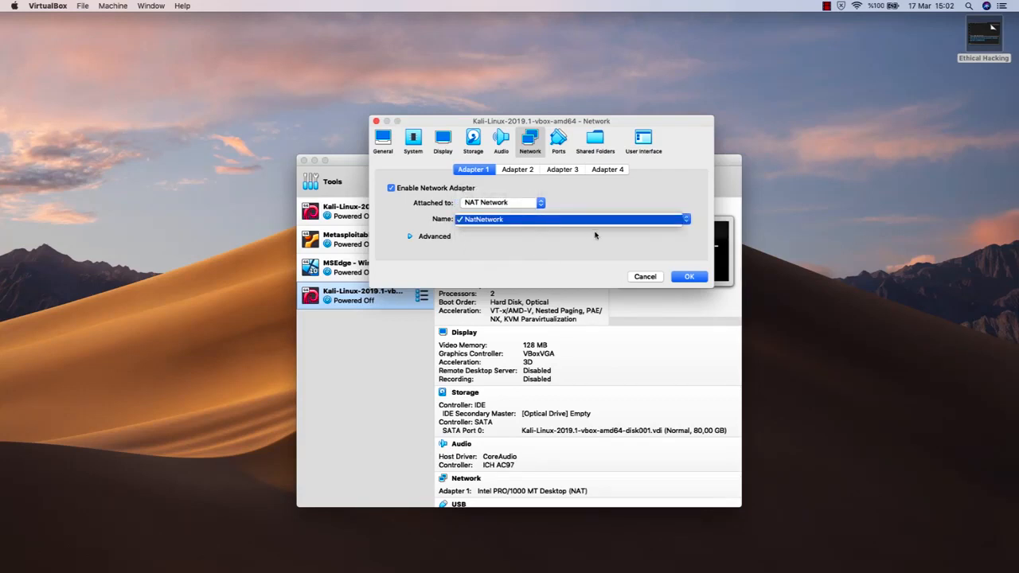
pyautogui.click(530, 221)
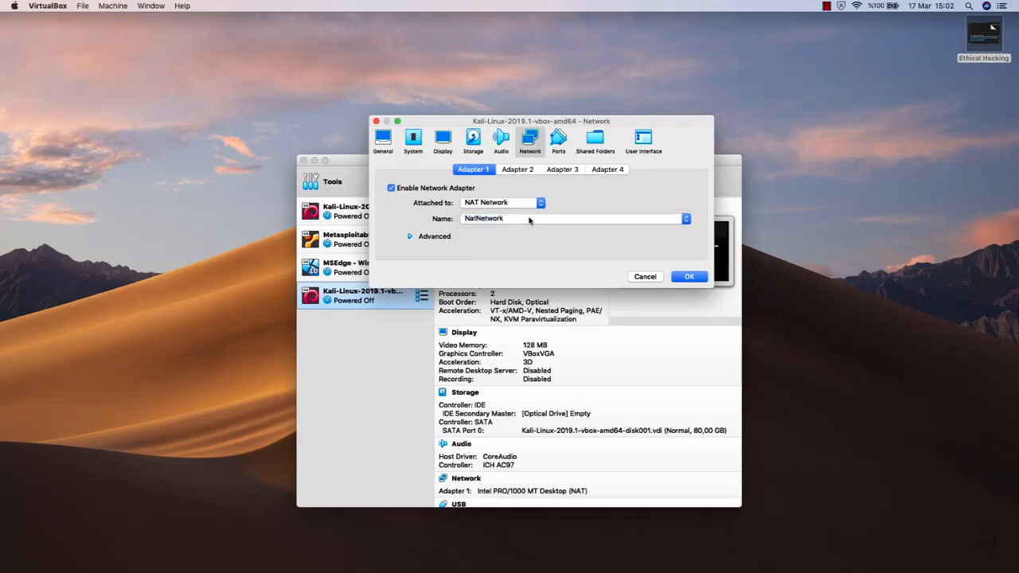
# - Try attaching adapter 1 to a Bridged Adapter, and switch it back to NAT Network
pyautogui.click(532, 203)
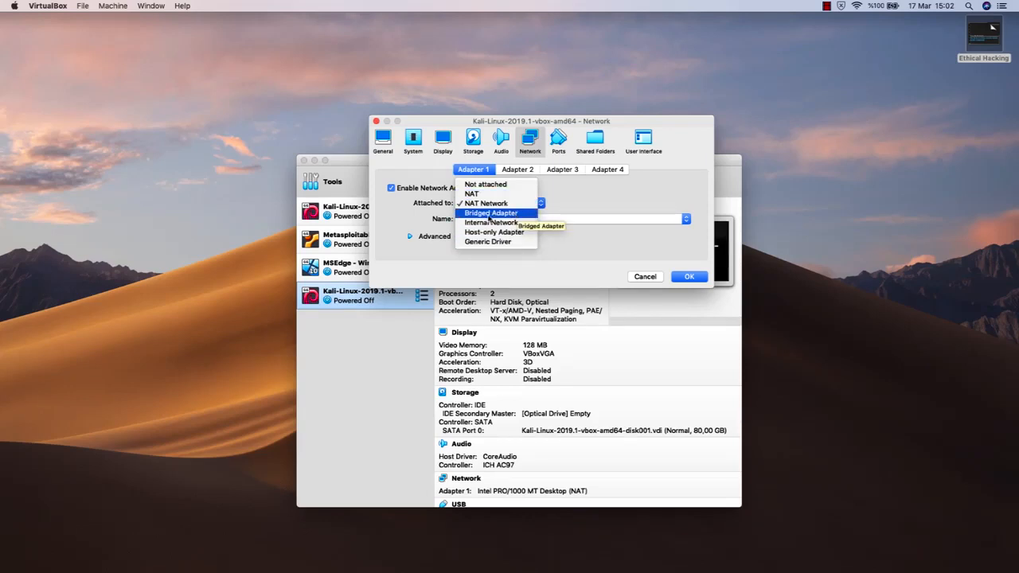
pyautogui.click(489, 214)
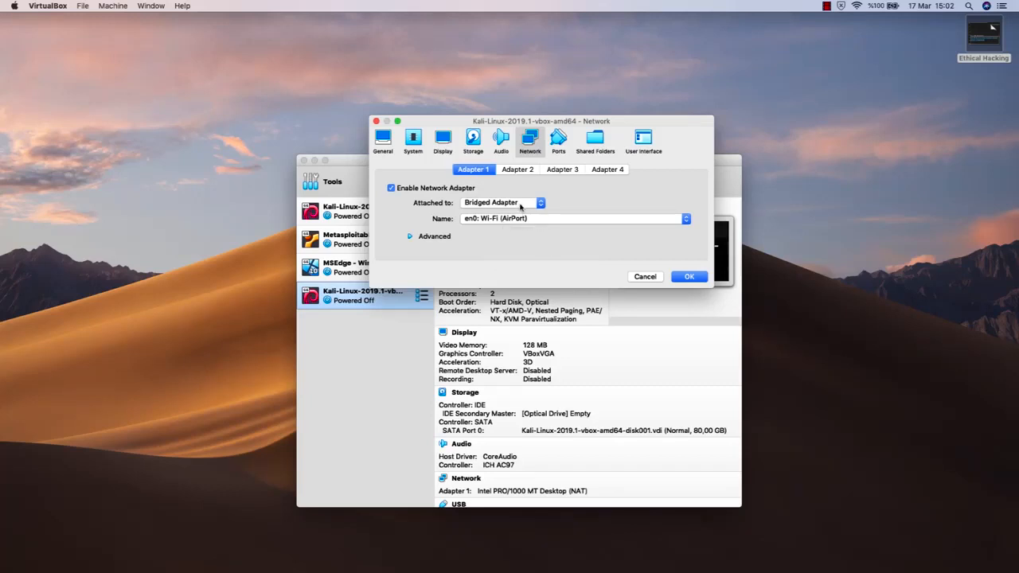
pyautogui.click(521, 205)
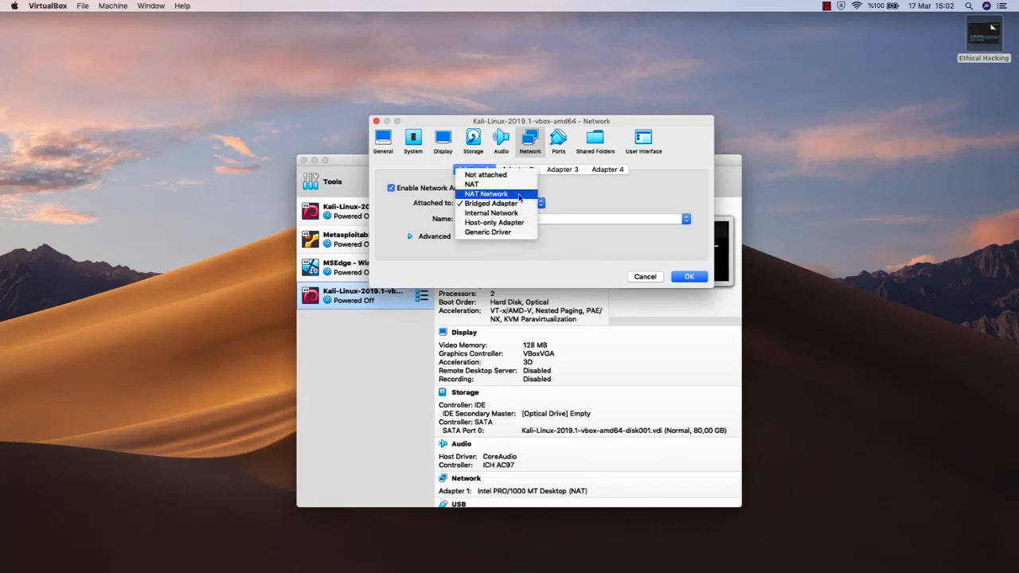
pyautogui.click(519, 195)
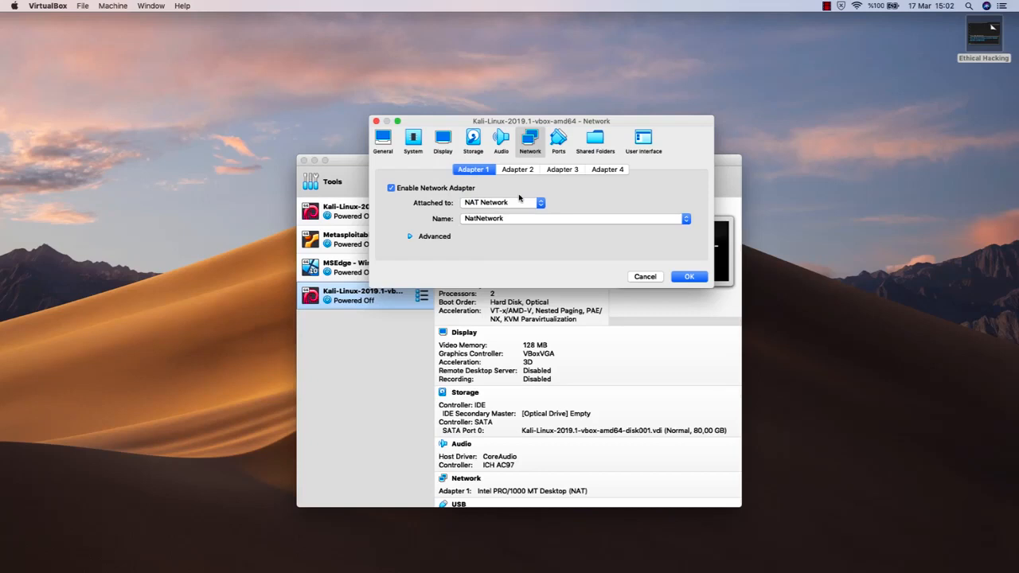
# - Check the machine's serial port and USB controller settings, and return to its network settings
pyautogui.click(561, 141)
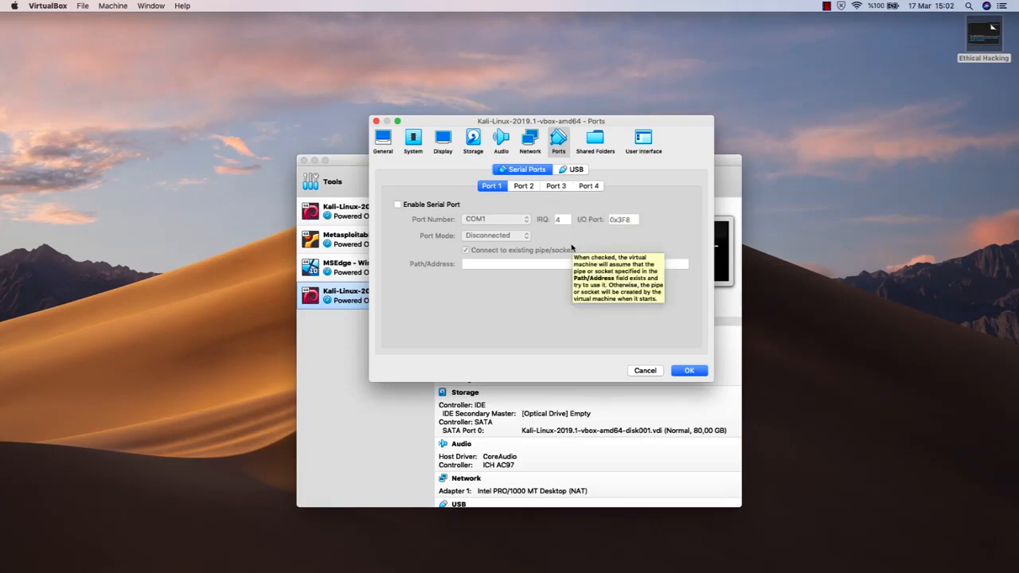
pyautogui.click(574, 169)
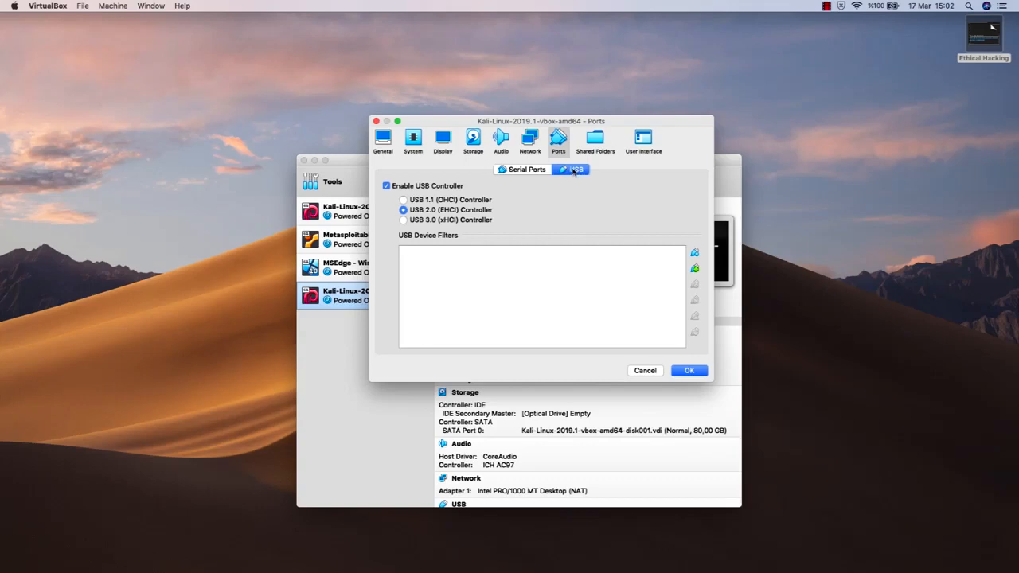
pyautogui.click(531, 148)
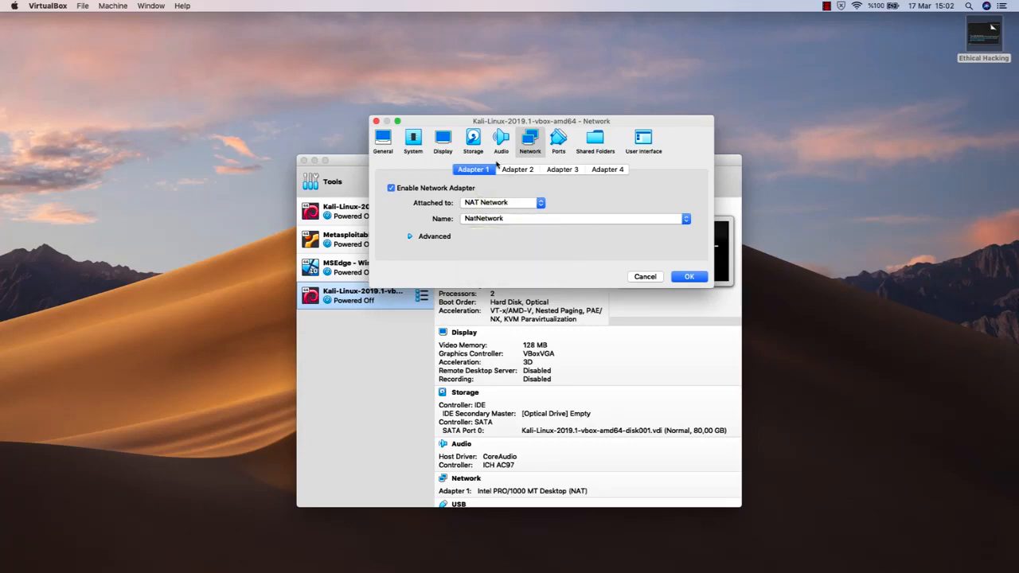
# - Reduce the Kali-Linux-2019.1 machine's processor count to 1 CPU and save its settings
pyautogui.click(414, 141)
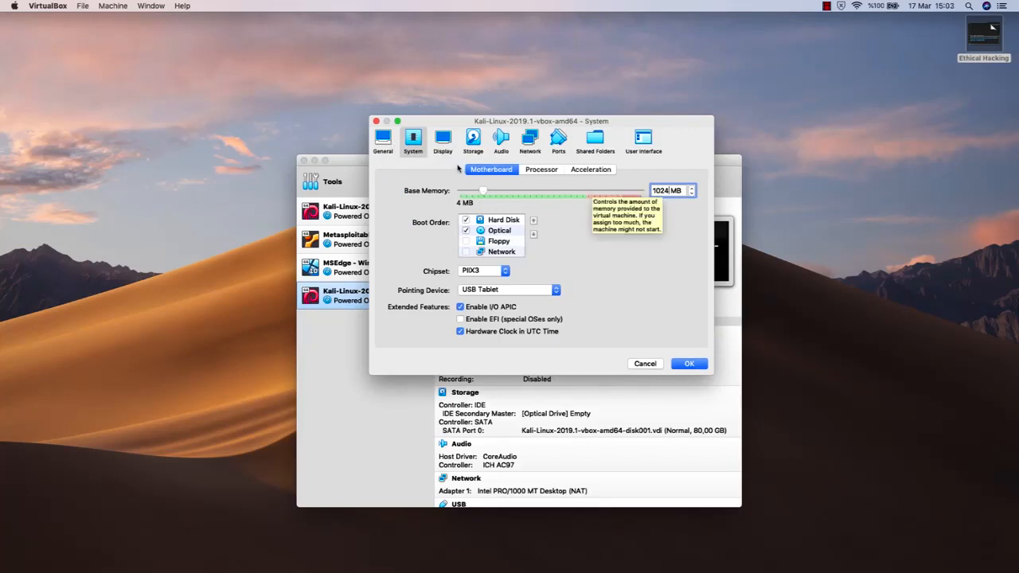
pyautogui.click(549, 171)
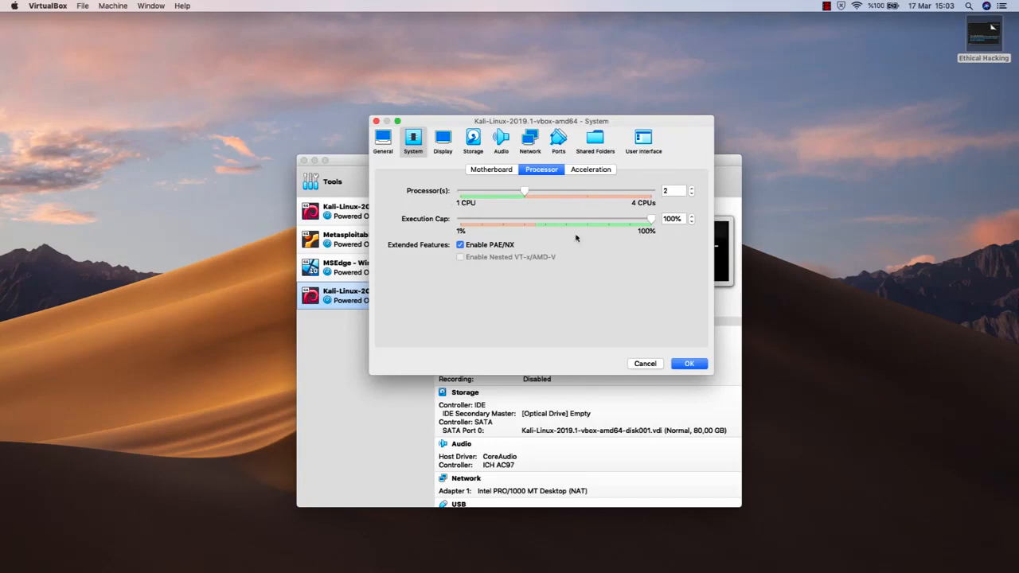
pyautogui.click(691, 195)
pyautogui.click(689, 363)
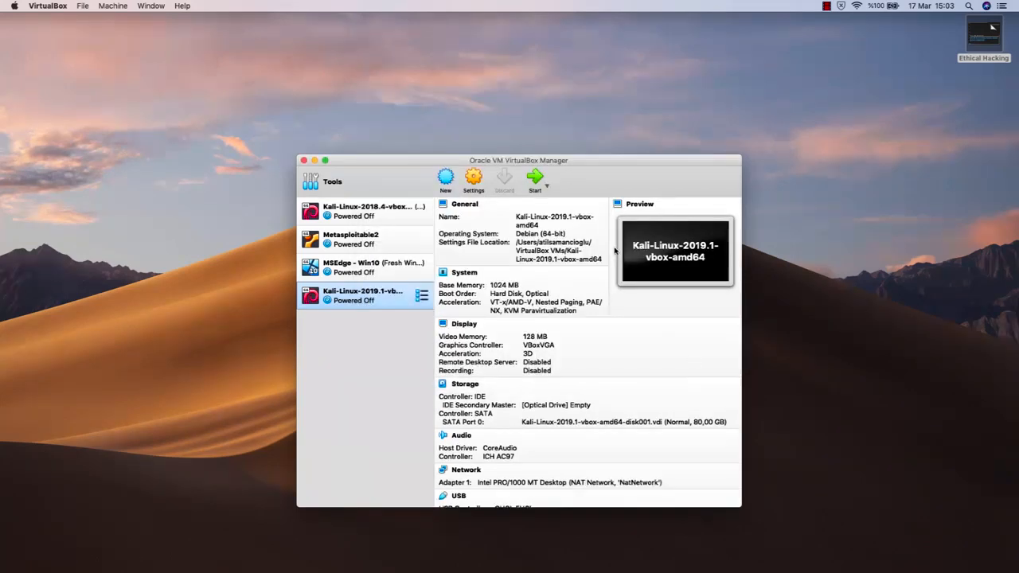
# - Start the Kali-Linux-2019.1 virtual machine and dismiss its keyboard auto-capture notice
pyautogui.click(535, 180)
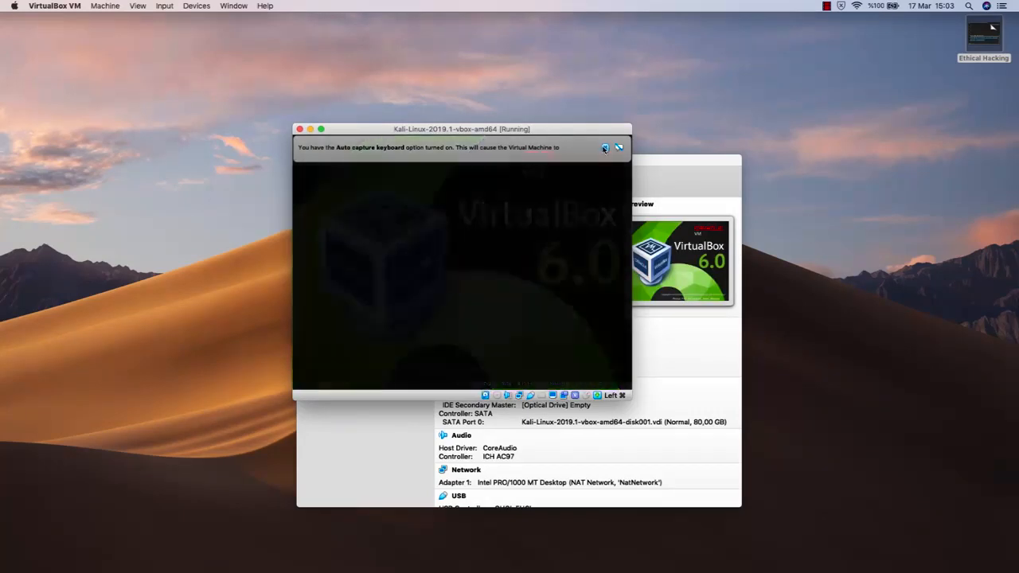
pyautogui.click(605, 147)
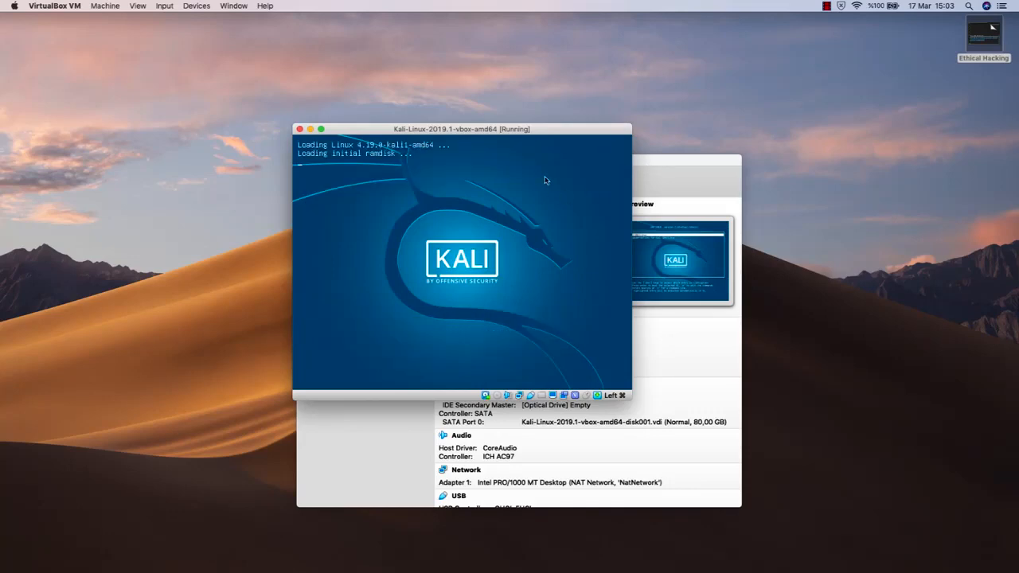
# - Minimize the manager window, and switch the running Kali machine to full screen after dismissing its mouse pointer integration notice
pyautogui.click(701, 160)
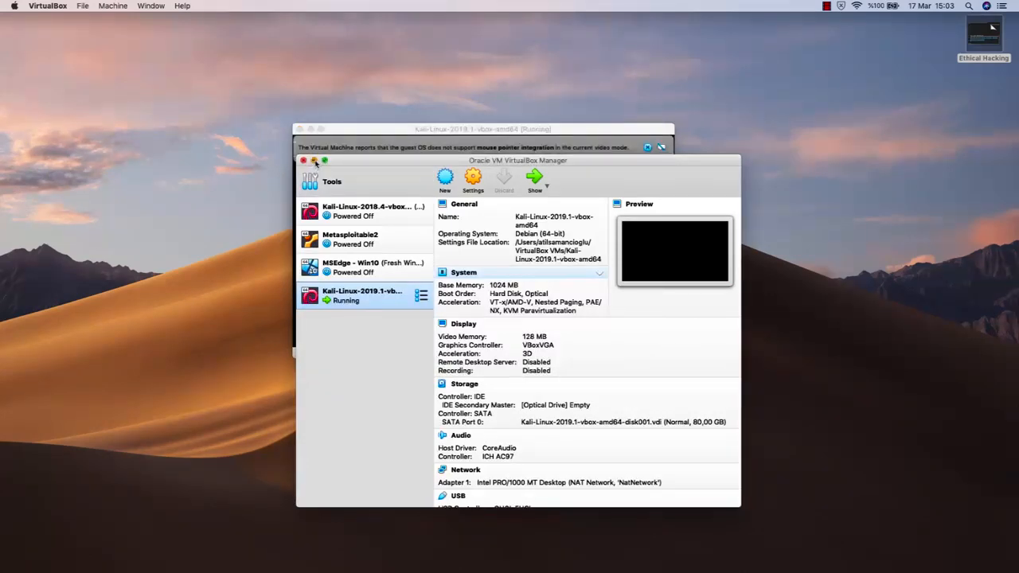
pyautogui.click(315, 161)
pyautogui.click(649, 148)
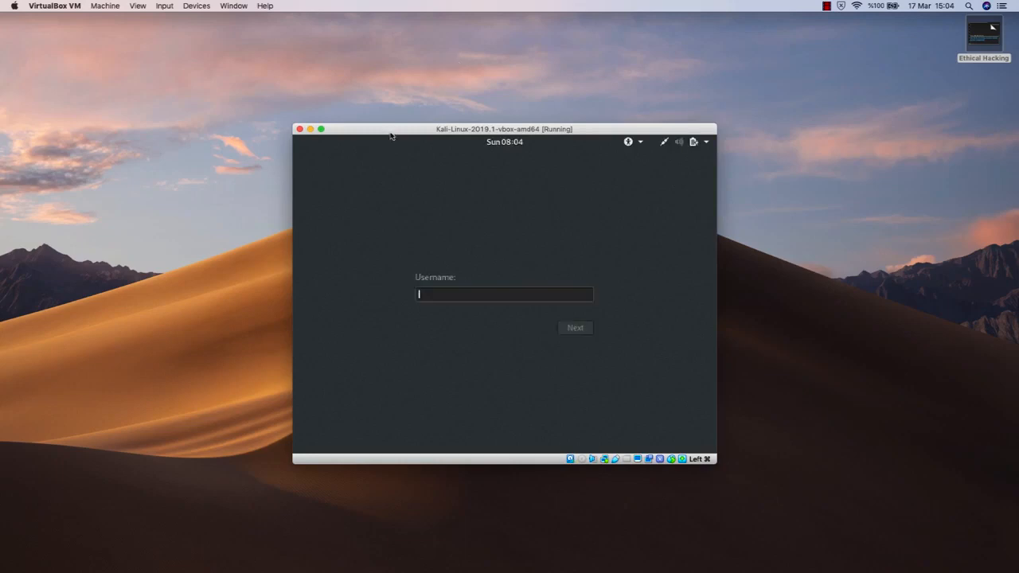
pyautogui.click(321, 130)
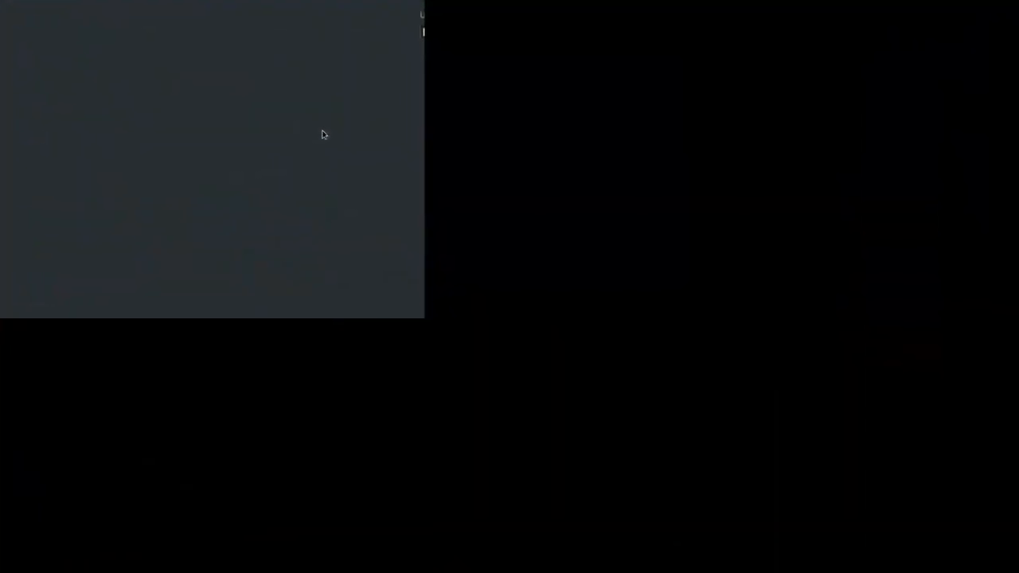